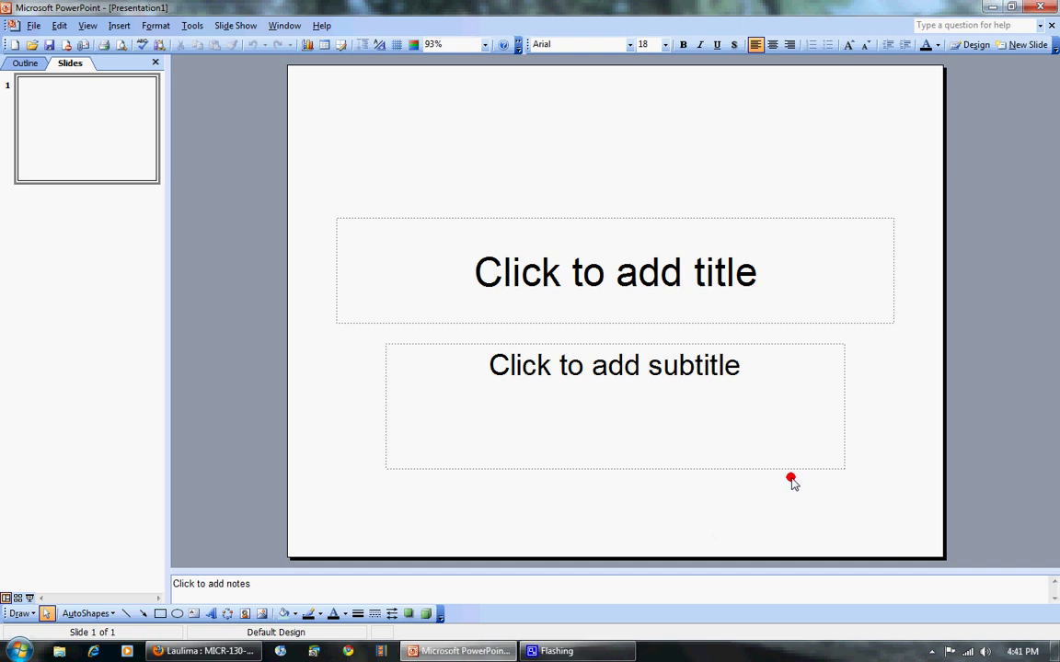
Apply the blank content layout to the slide.
click(149, 28)
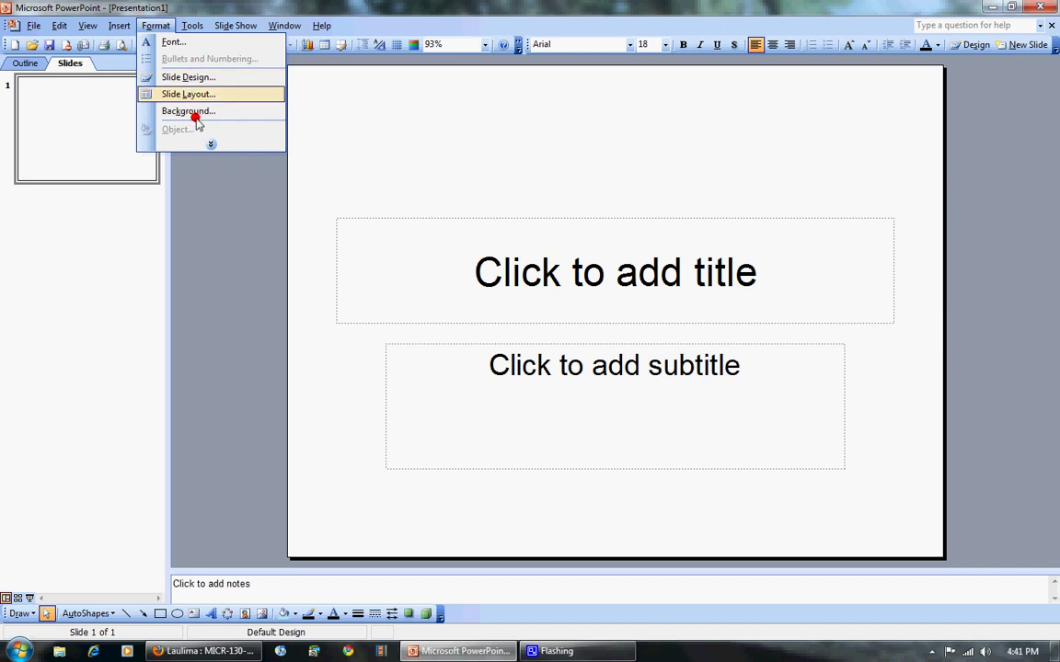
click(210, 144)
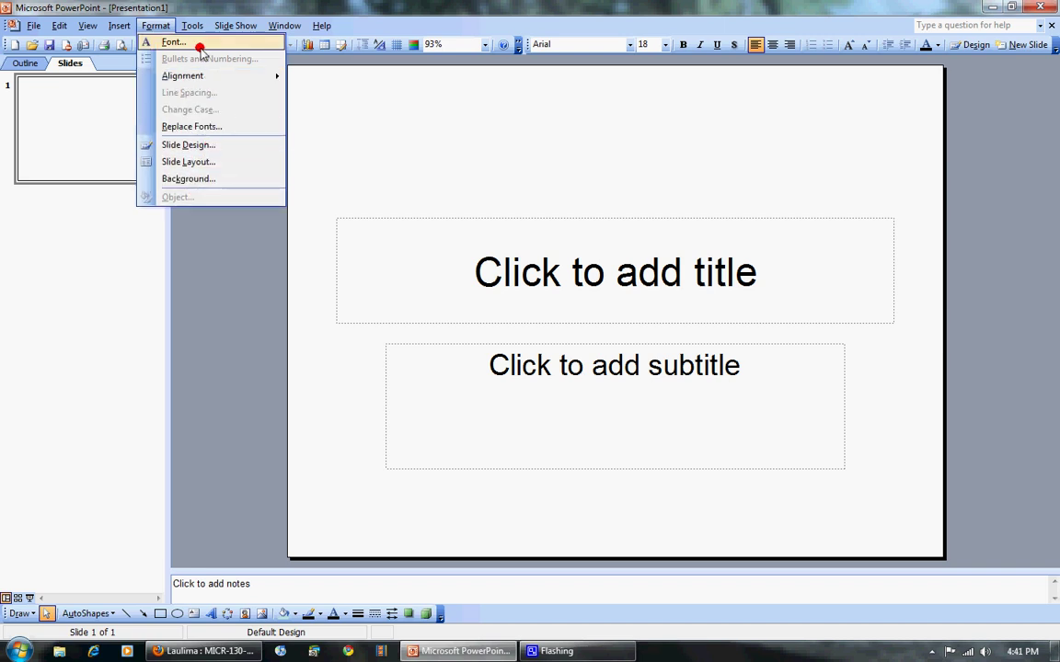
click(196, 162)
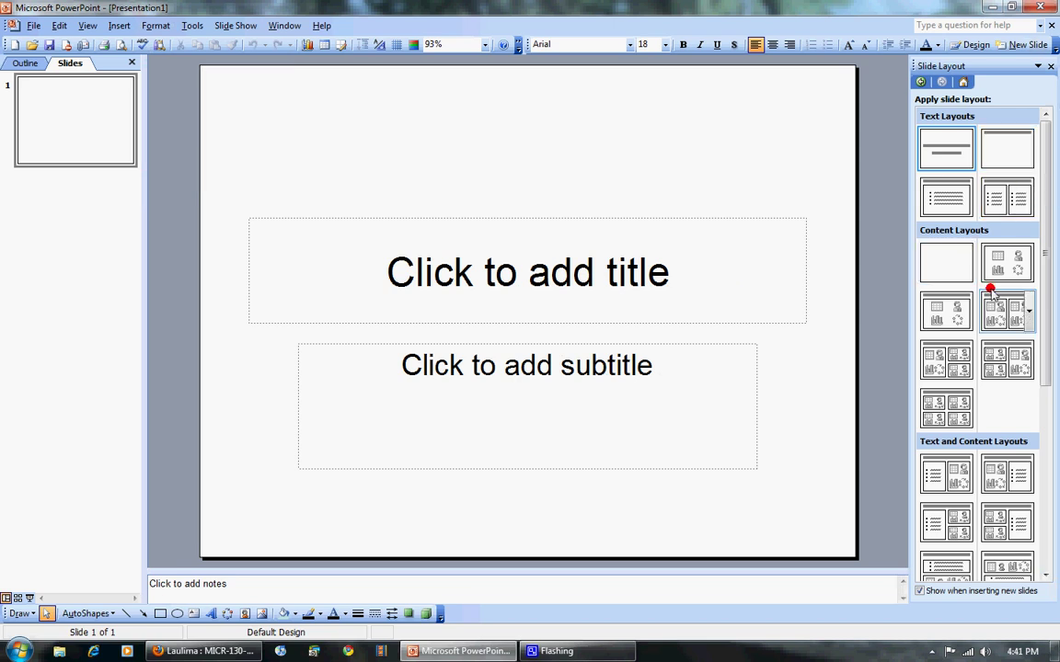
click(943, 267)
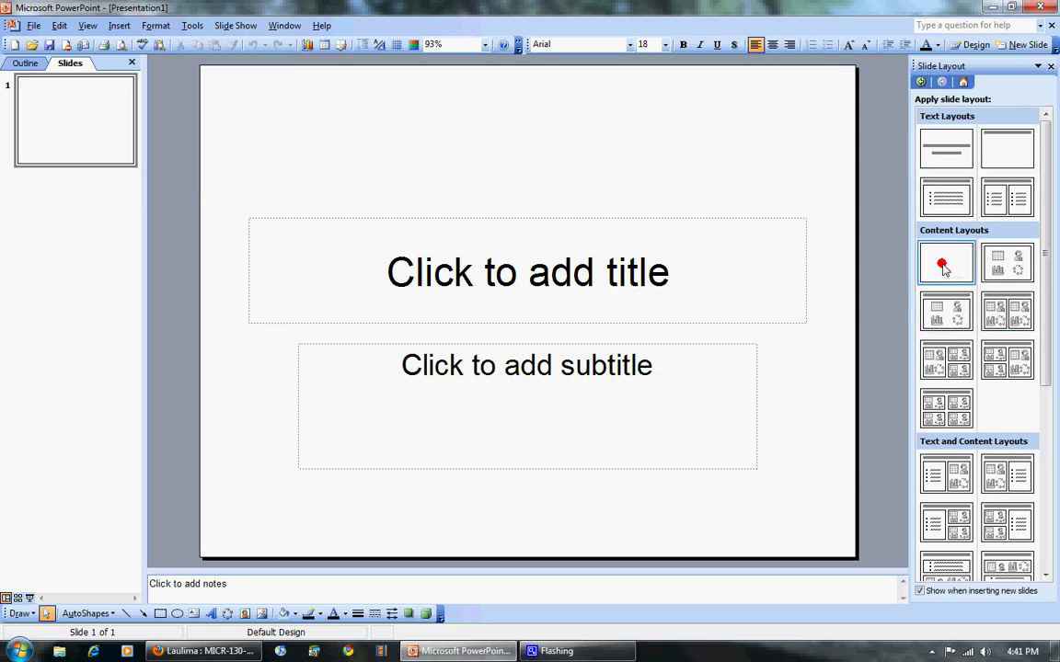
Set the slide's page size to 48 inches wide and 36 inches high.
click(34, 26)
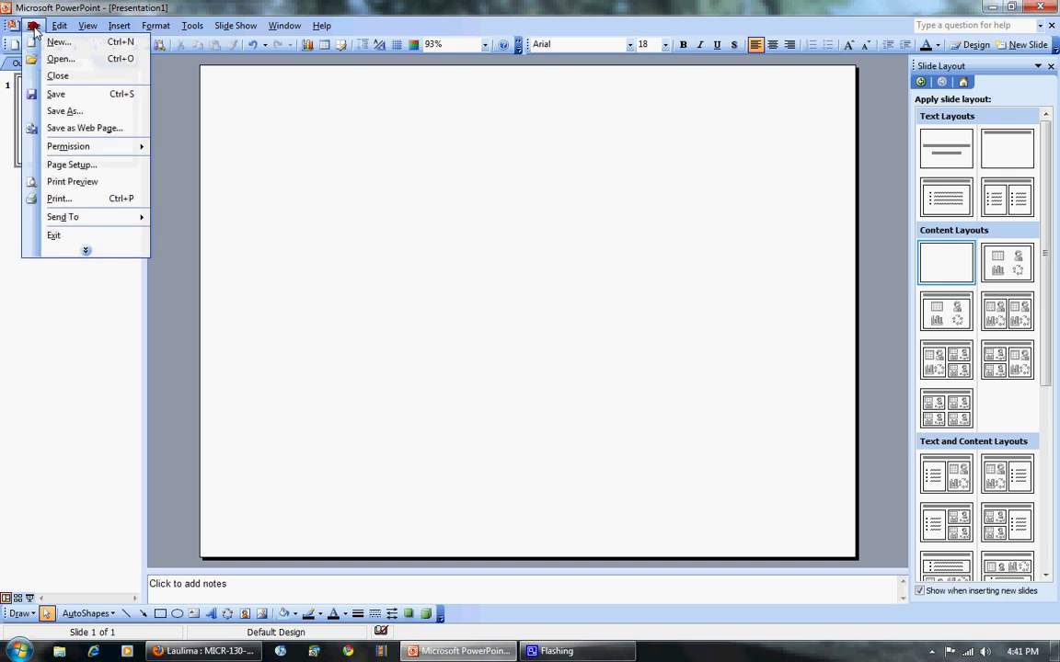
click(74, 165)
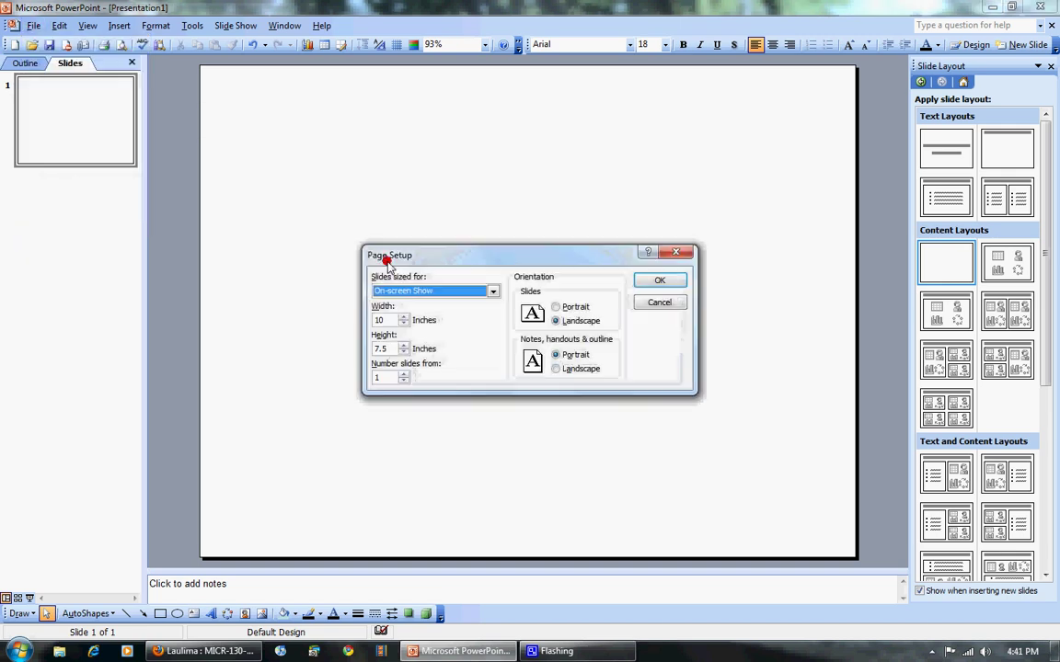
double_click(381, 321)
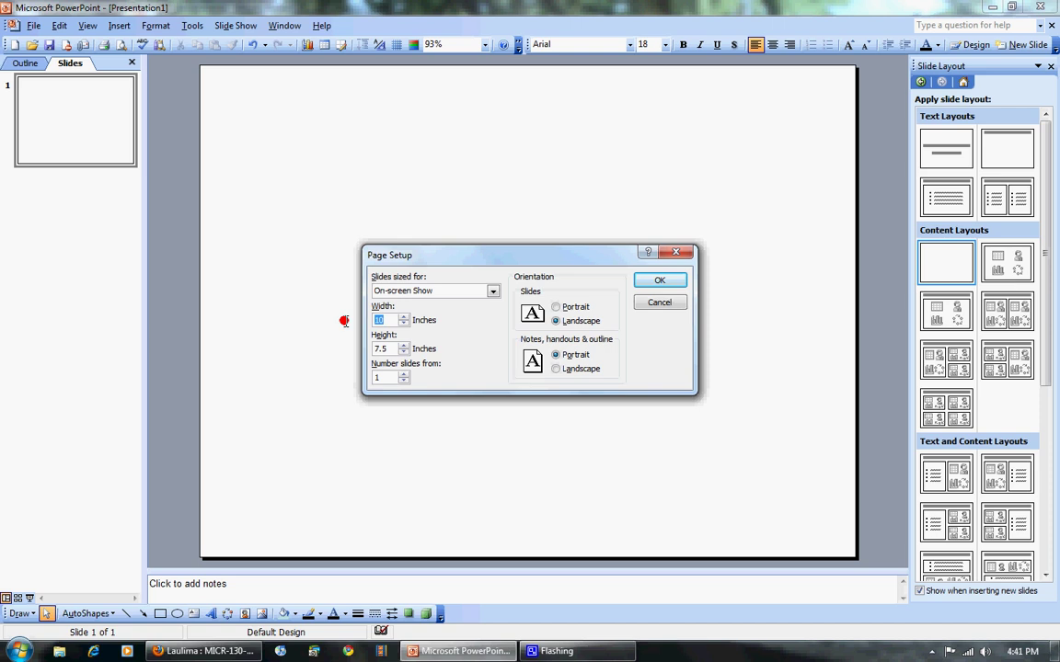
text(48)
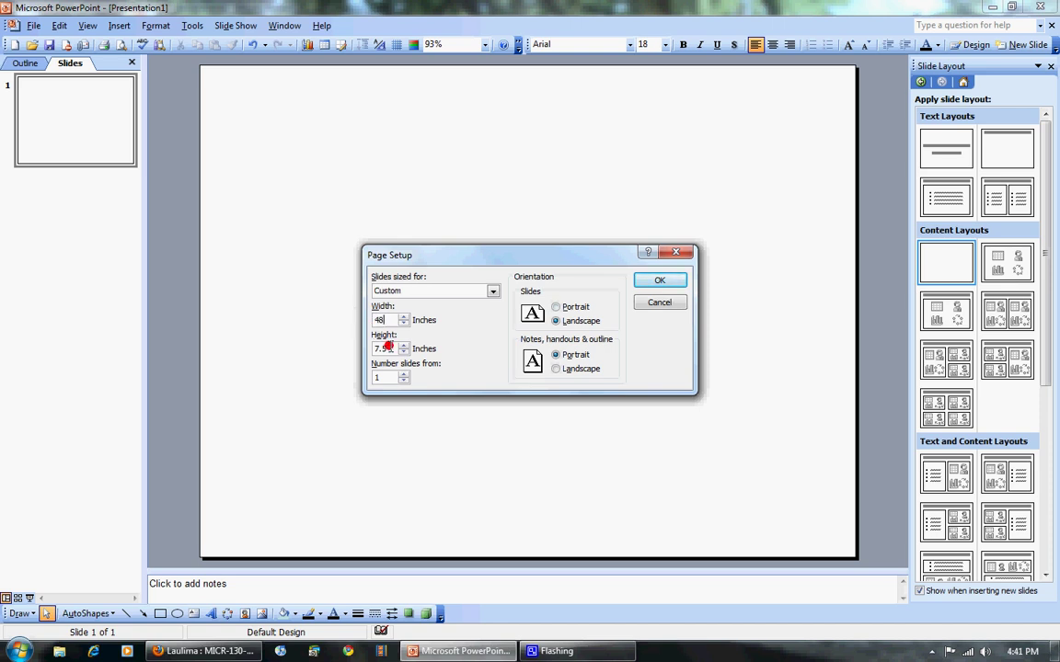
double_click(381, 349)
text(36)
click(653, 283)
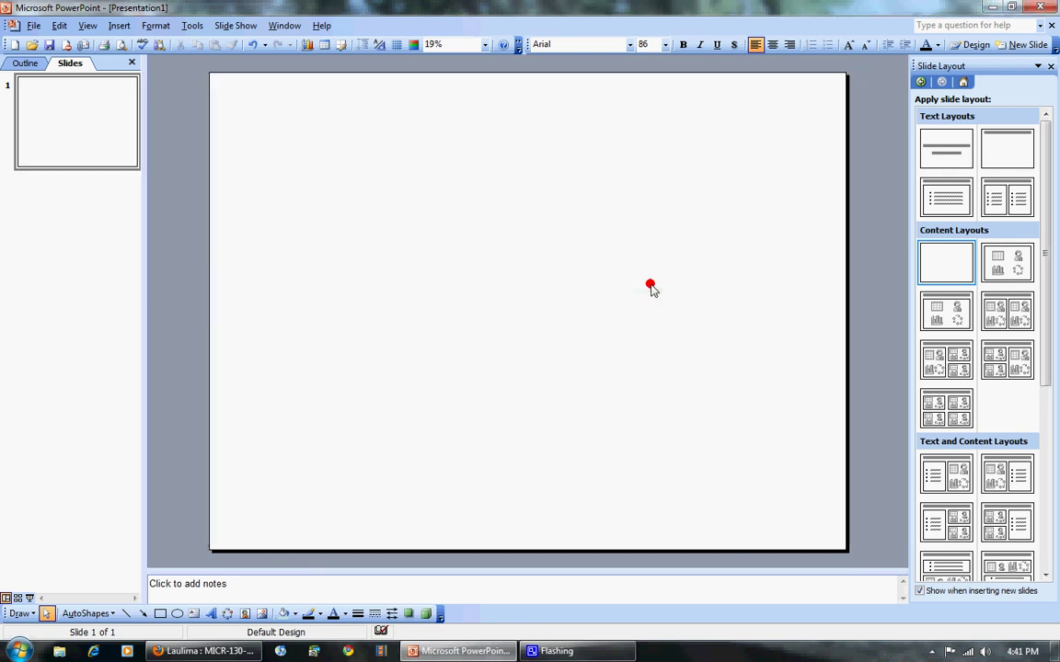
Insert a text box spanning nearly the full width along the slide's upper edge, containing "This is the title".
click(117, 26)
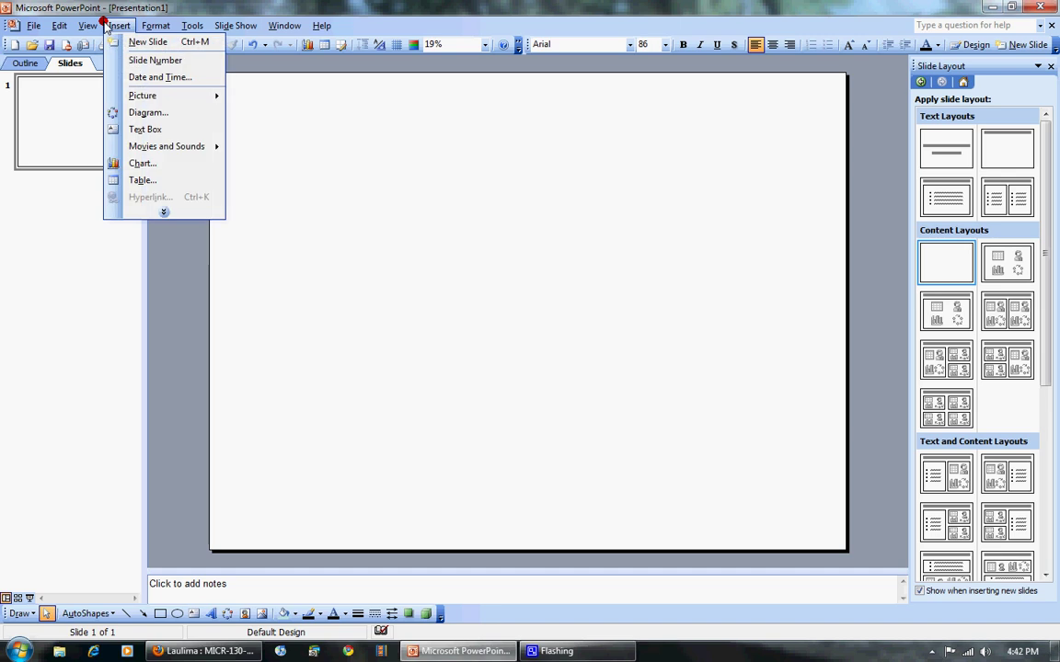
click(163, 211)
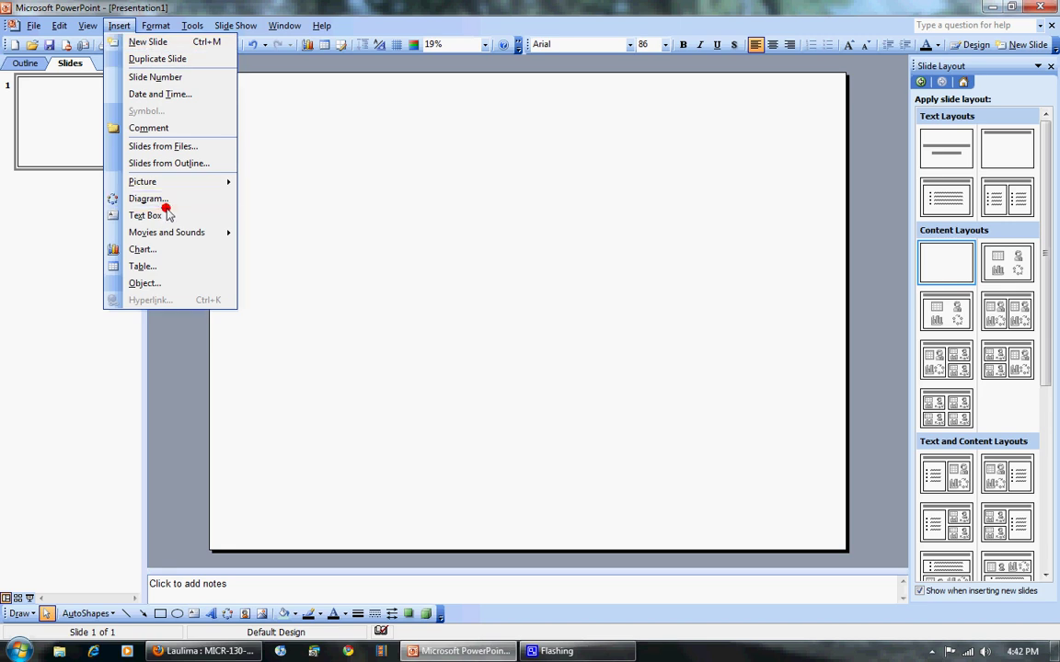
click(191, 215)
drag(243, 87, 825, 147)
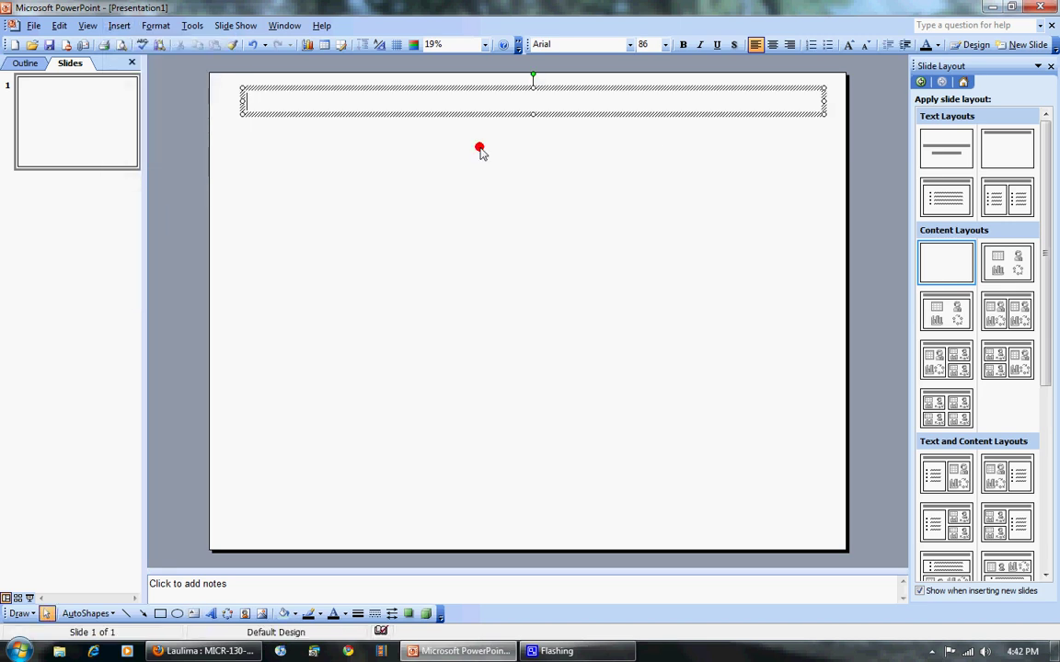
text(This is the title)
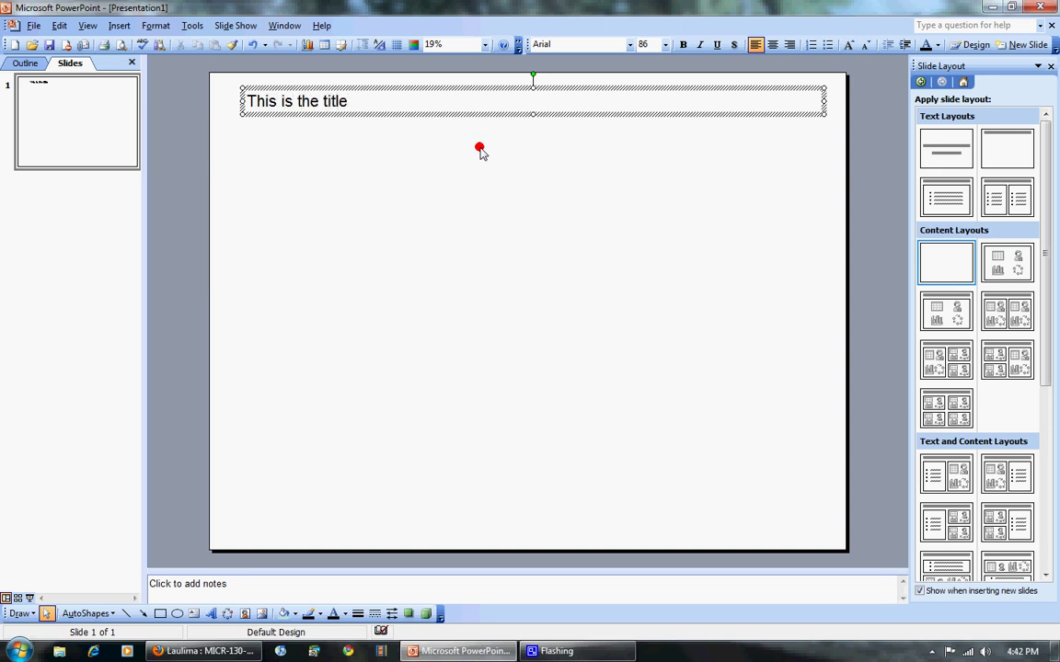
click(479, 120)
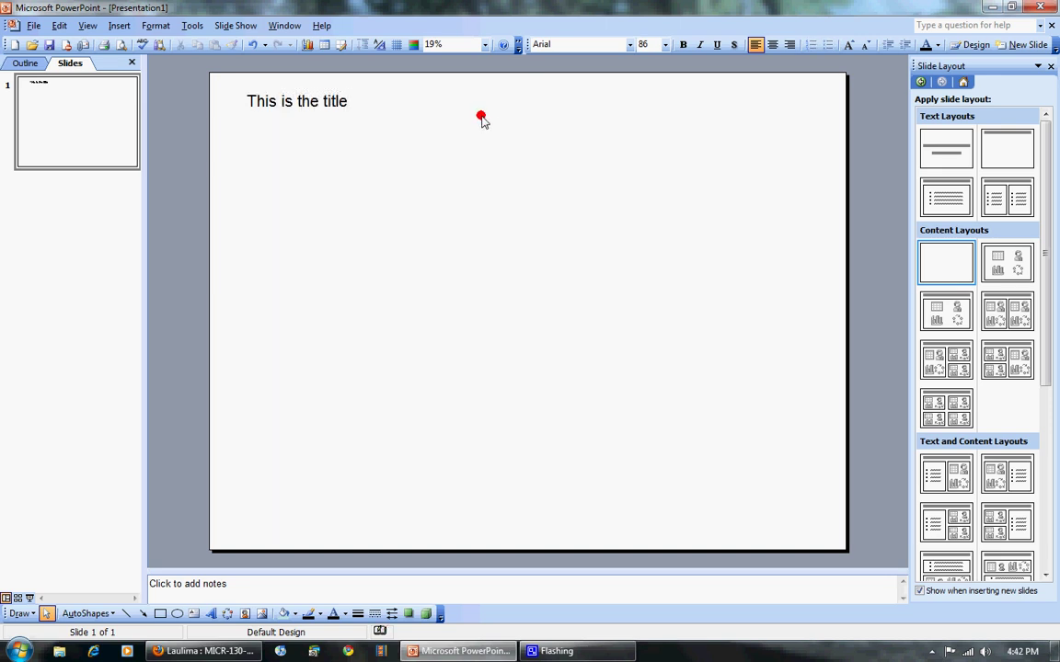
Center the title text within its text box.
triple_click(313, 99)
click(355, 112)
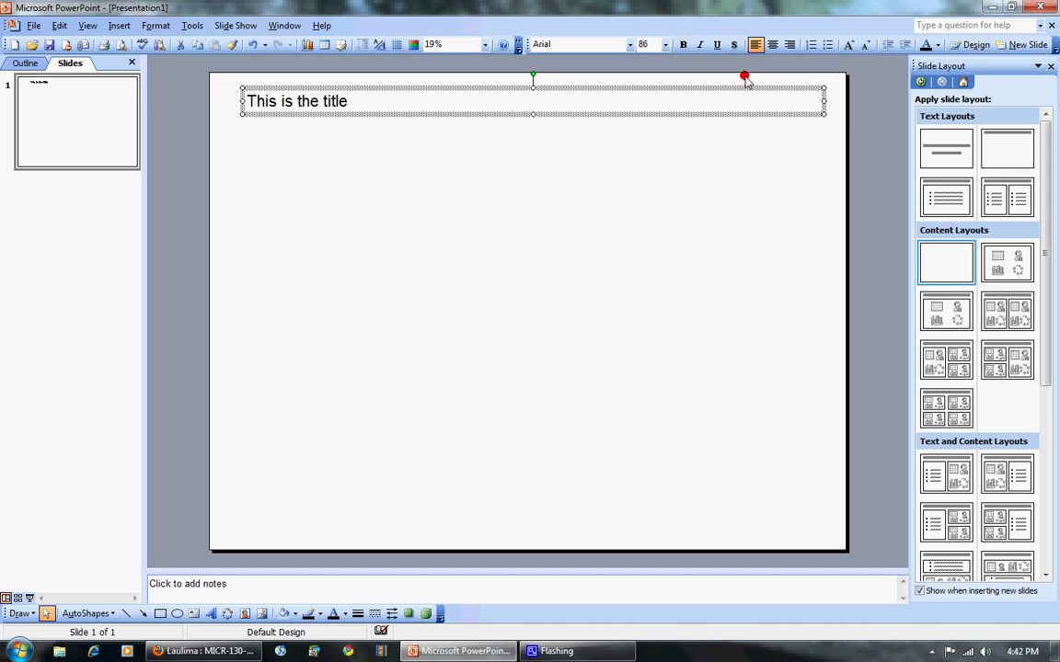
click(772, 45)
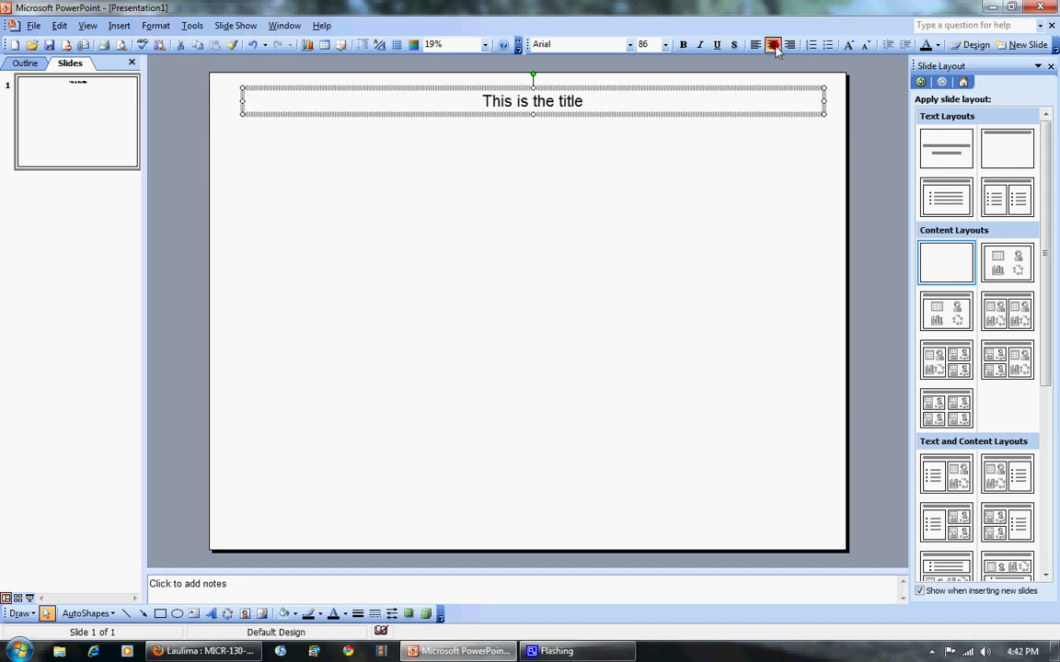
Try a font size of 120 on the title text.
click(665, 46)
drag(676, 99, 678, 152)
click(656, 44)
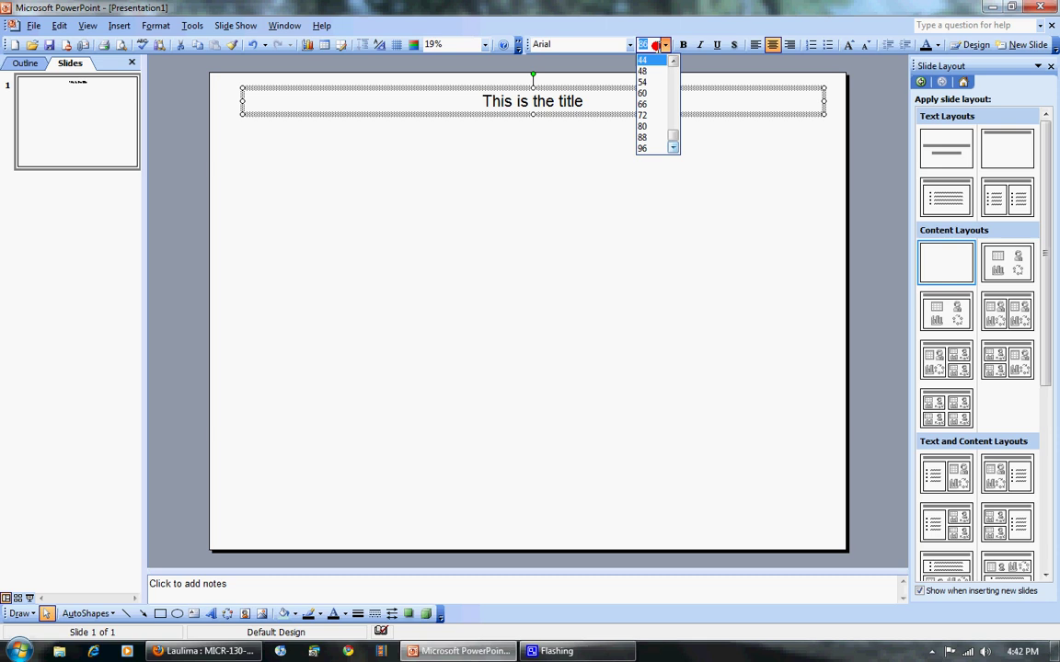
text(120)
key(Return)
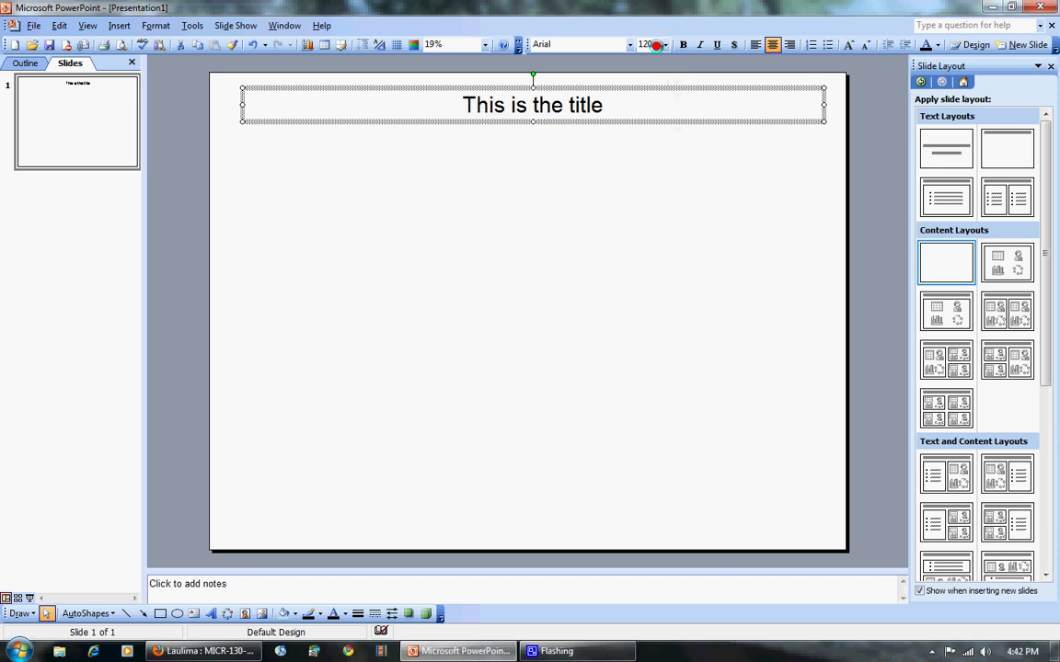
Set the title text's font size to 160.
click(655, 44)
text(160)
key(Return)
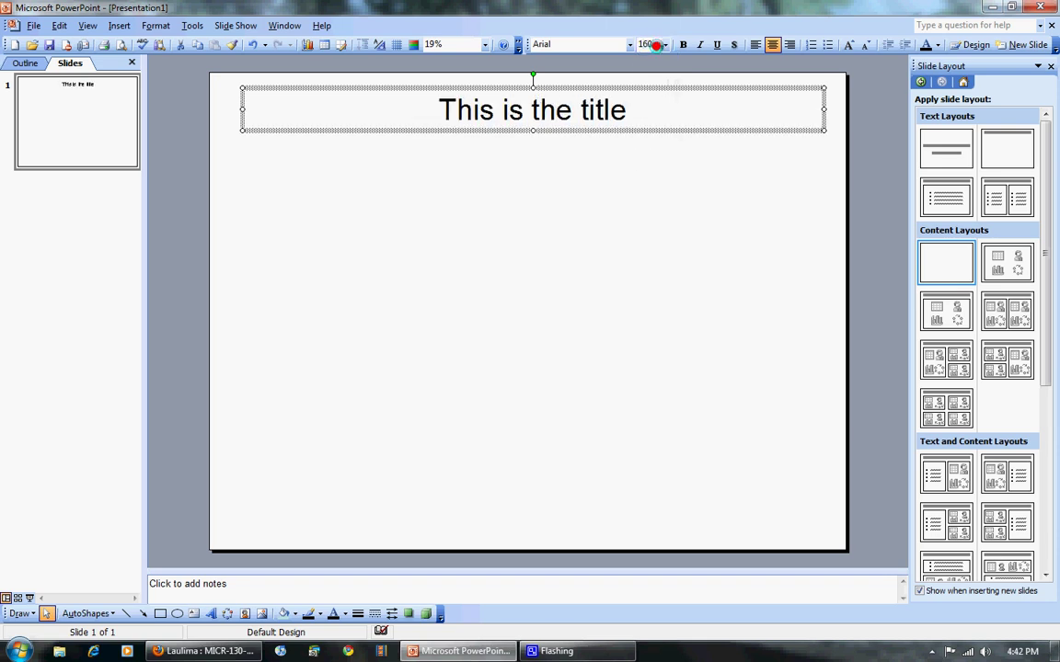
Add a second line reading "Subtitle" below the title in the same text box.
triple_click(624, 111)
click(632, 114)
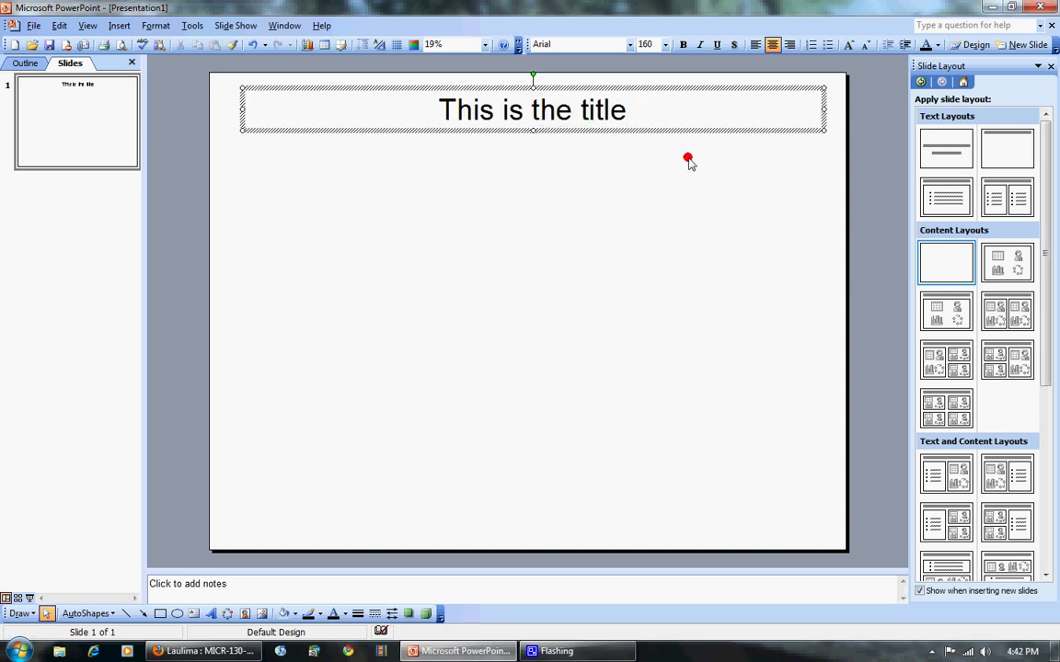
key(Return)
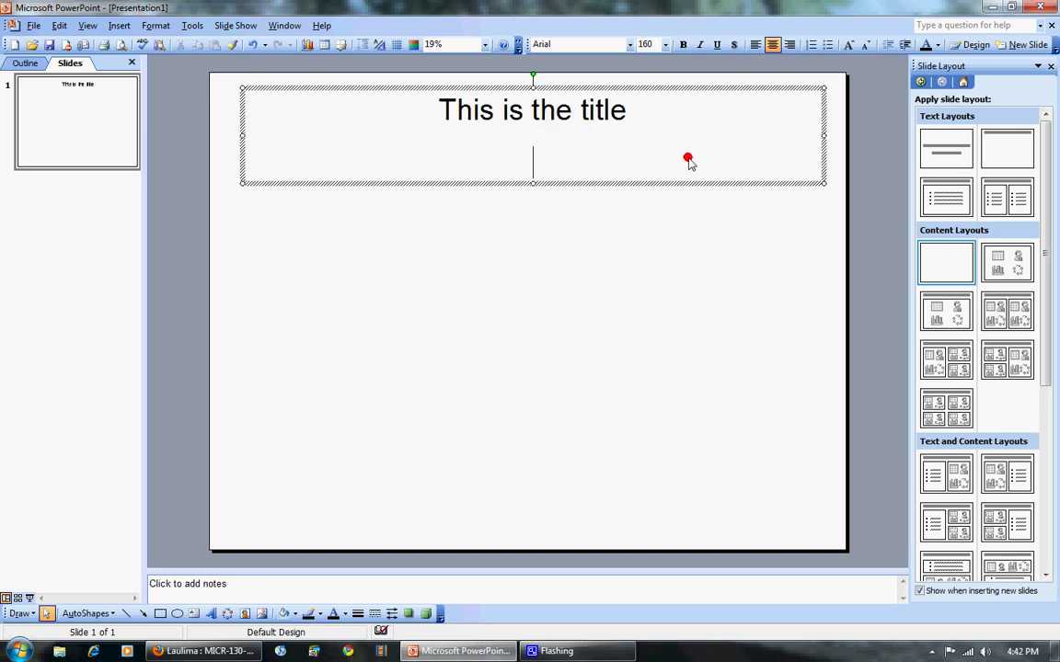
text(Subtitl;e)
key(BackSpace)
key(BackSpace)
key(BackSpace)
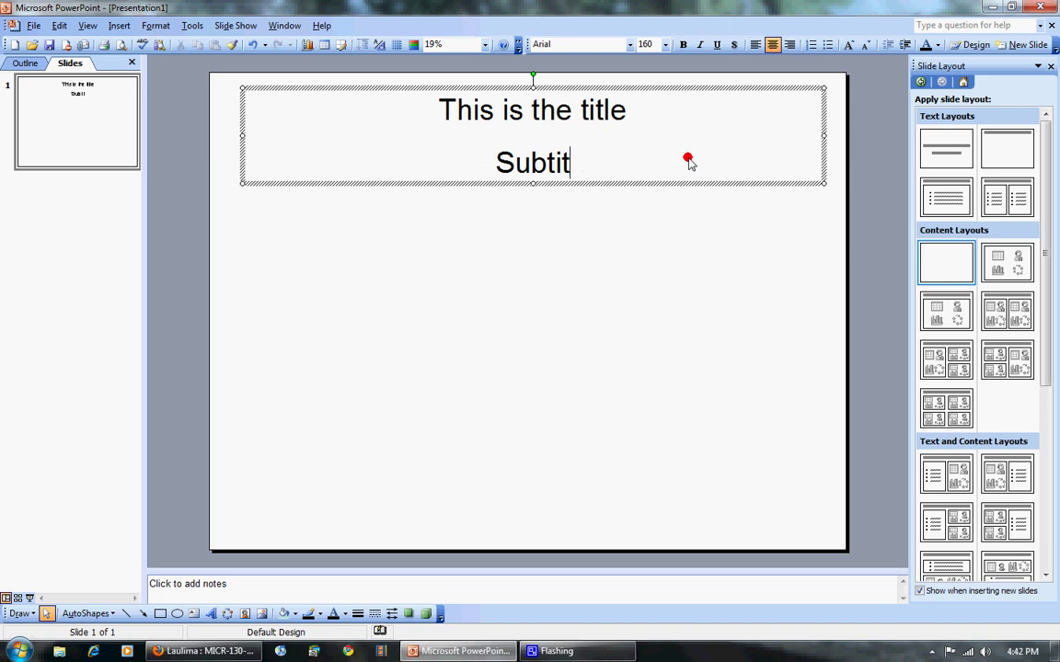
text(le)
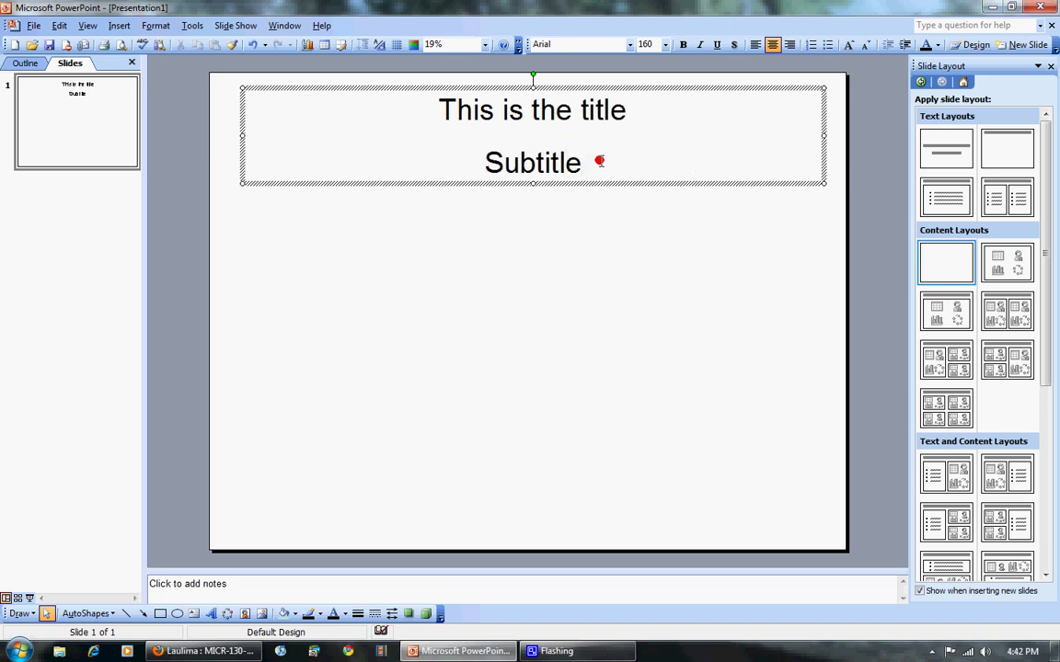
Set the font size of the "Subtitle" line to 80.
drag(599, 161, 484, 157)
click(665, 44)
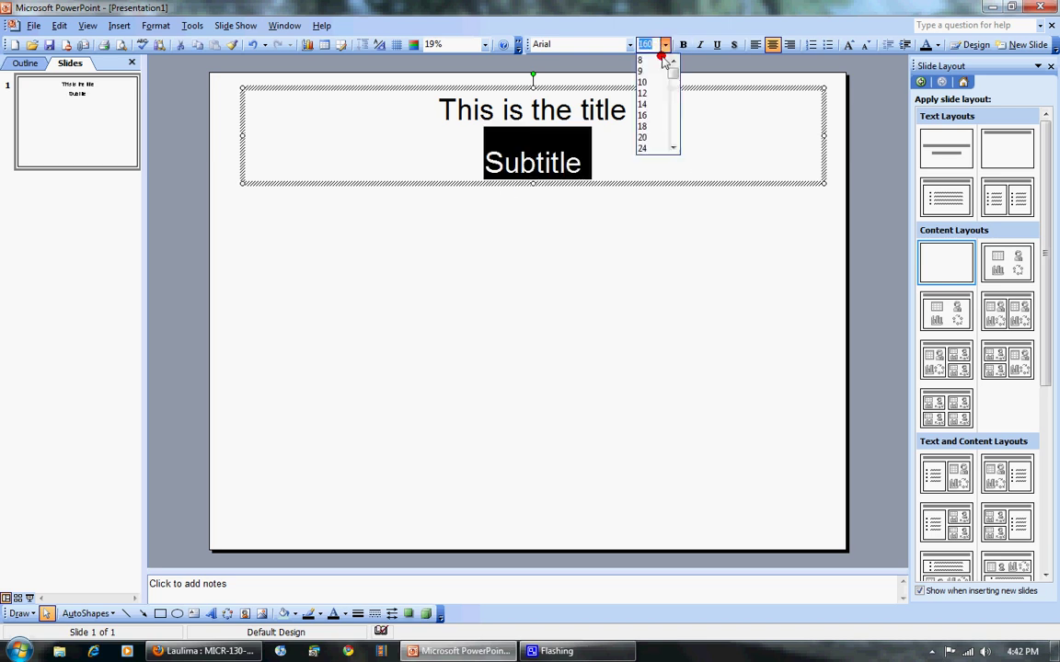
scroll(667, 127, down, 5)
click(658, 124)
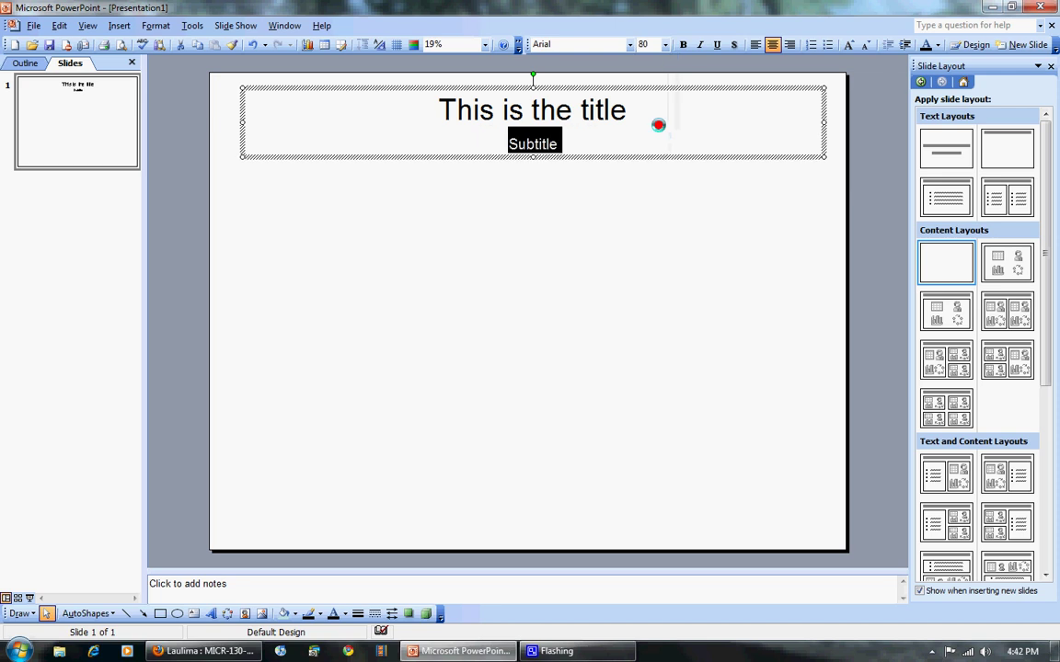
click(582, 170)
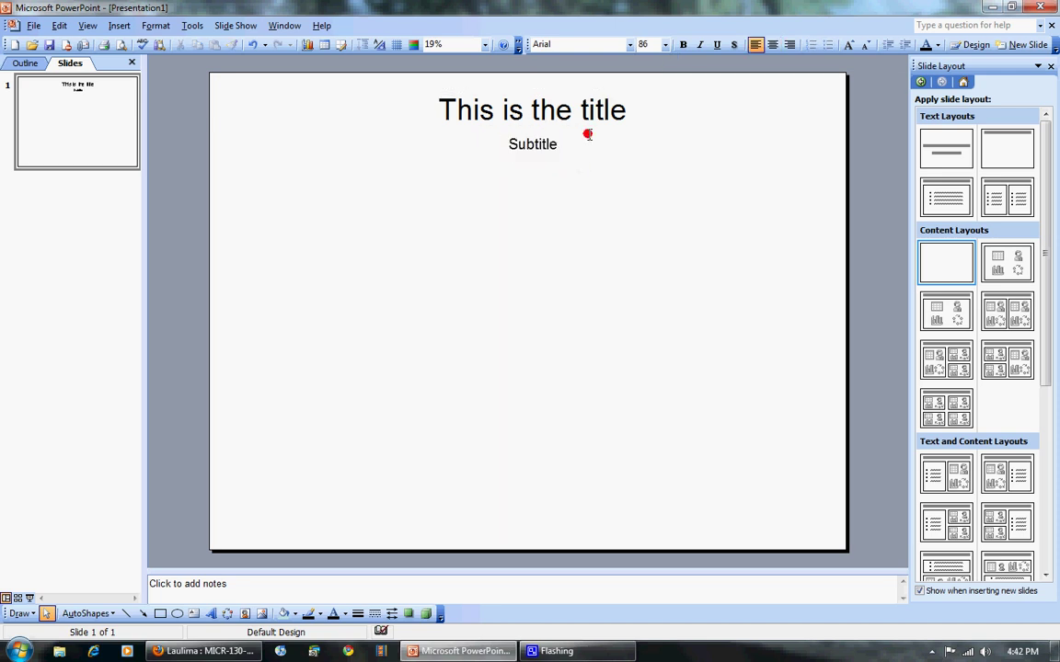
Extend the title line so that it reads "This is the title – The disease name".
triple_click(631, 111)
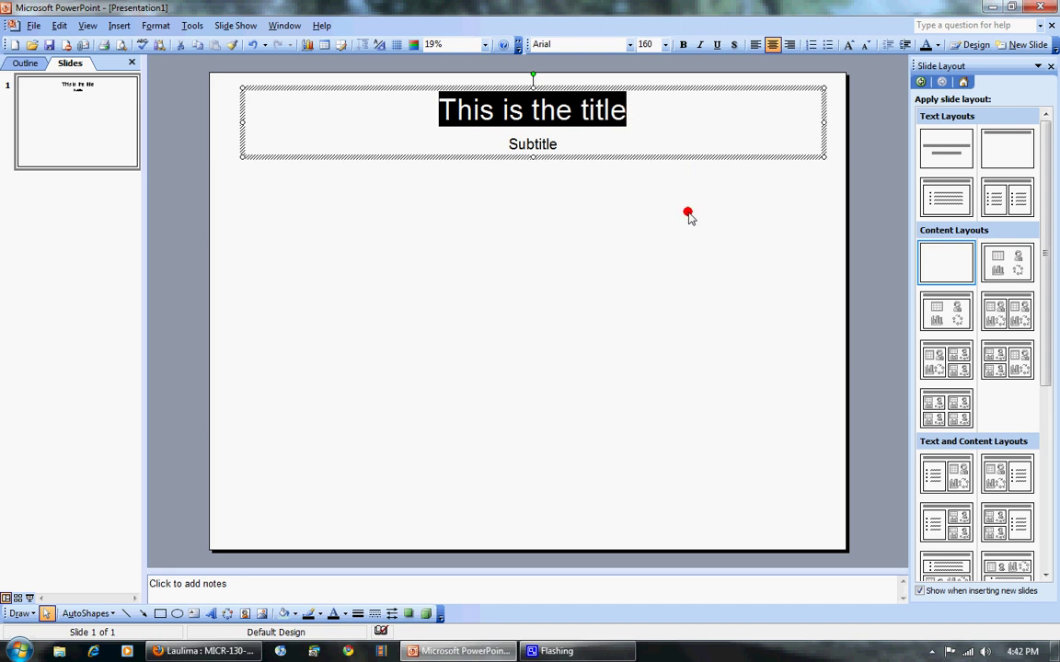
key(End)
text(- )
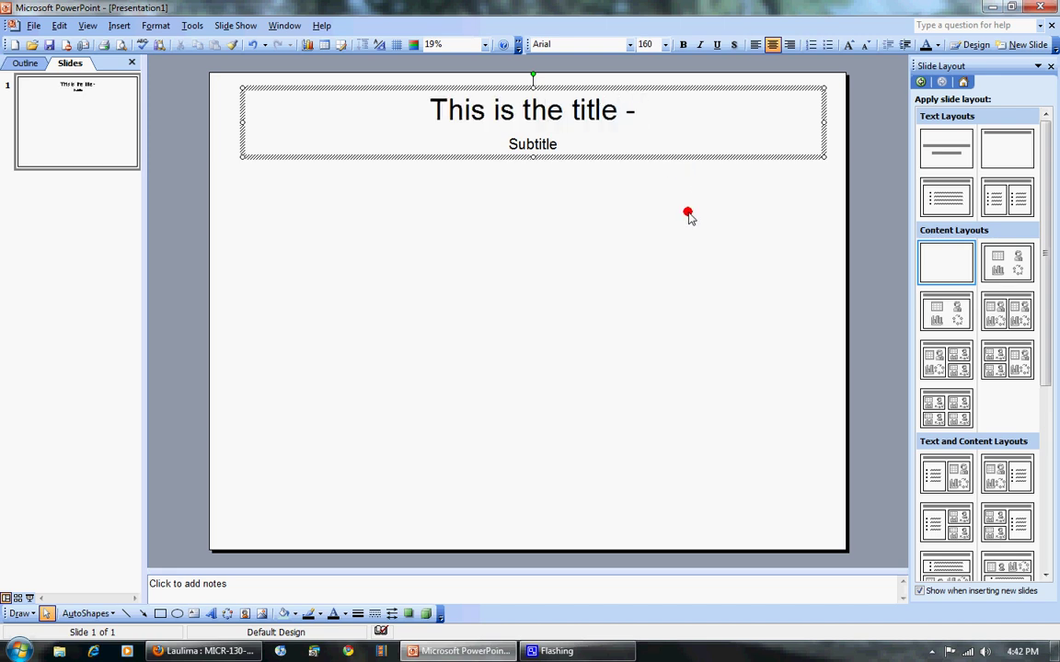
text(The disease name)
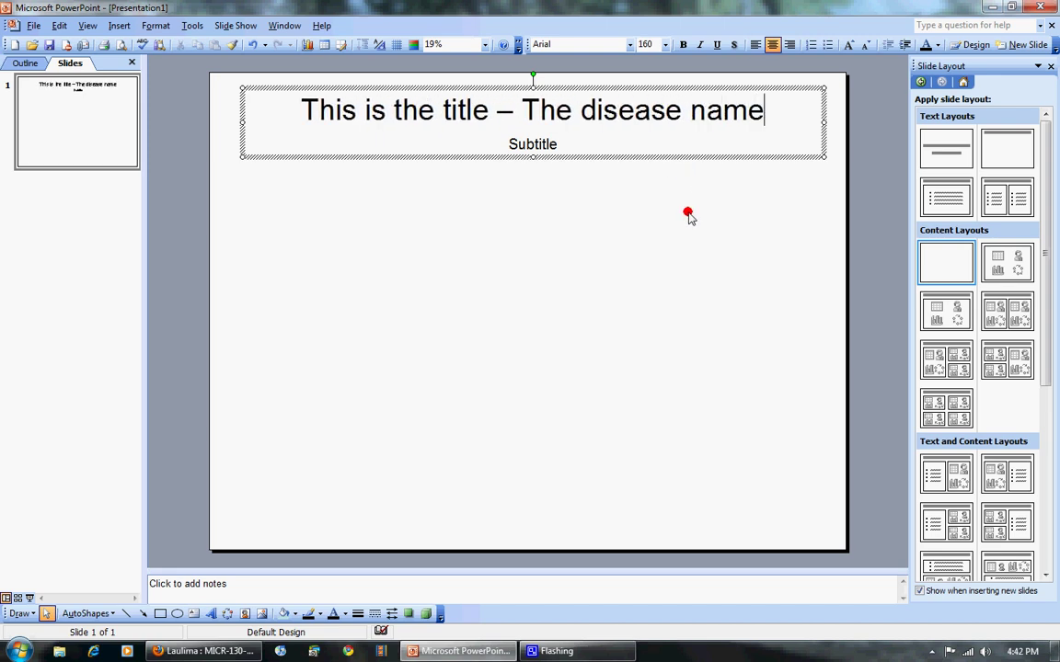
click(655, 324)
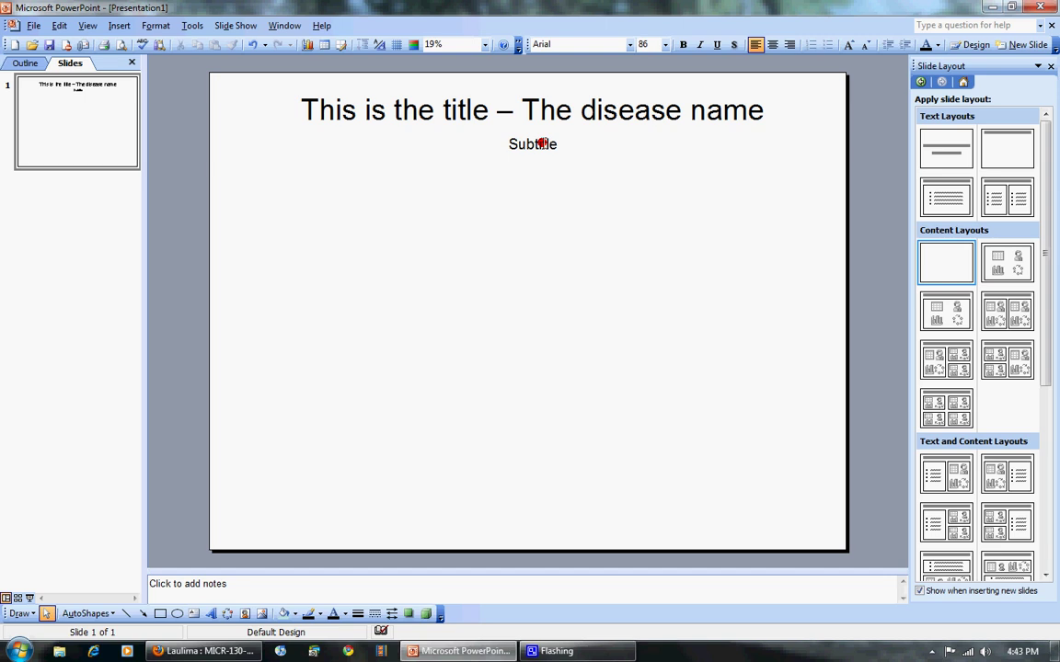
Insert a text box on the slide's left side below the subtitle, containing the heading "Introduction".
click(118, 26)
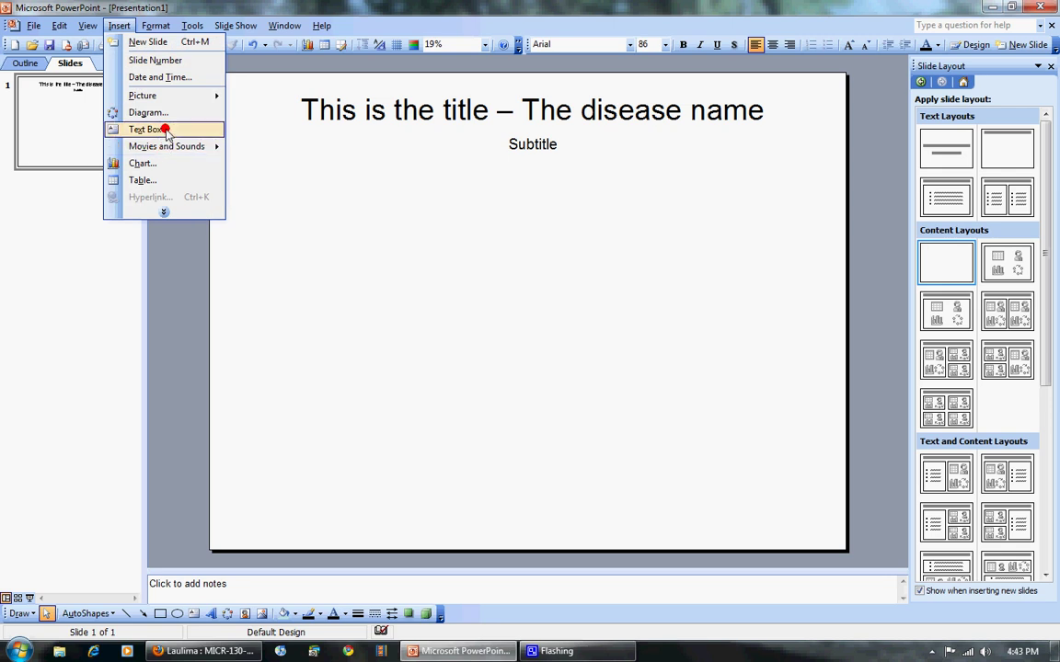
click(166, 130)
drag(229, 169, 461, 324)
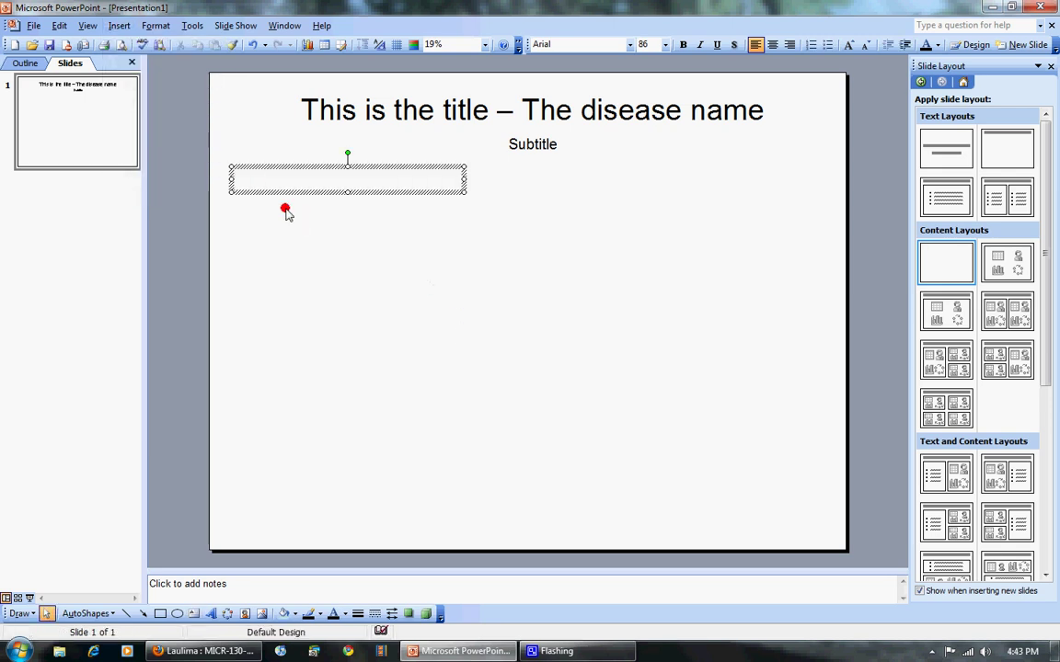
text(Introduction)
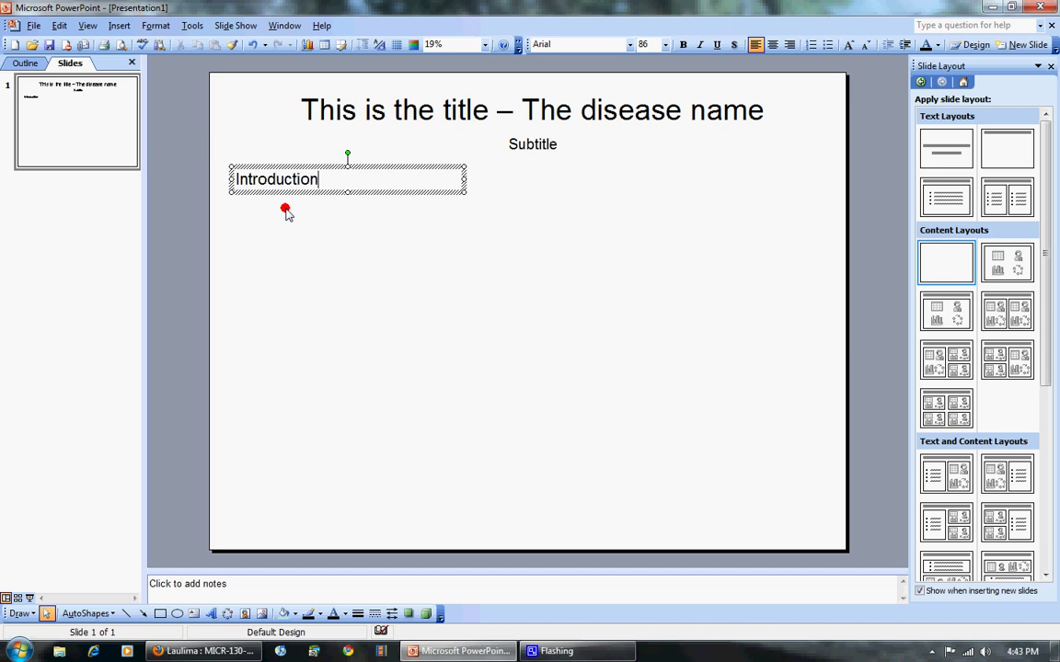
click(383, 207)
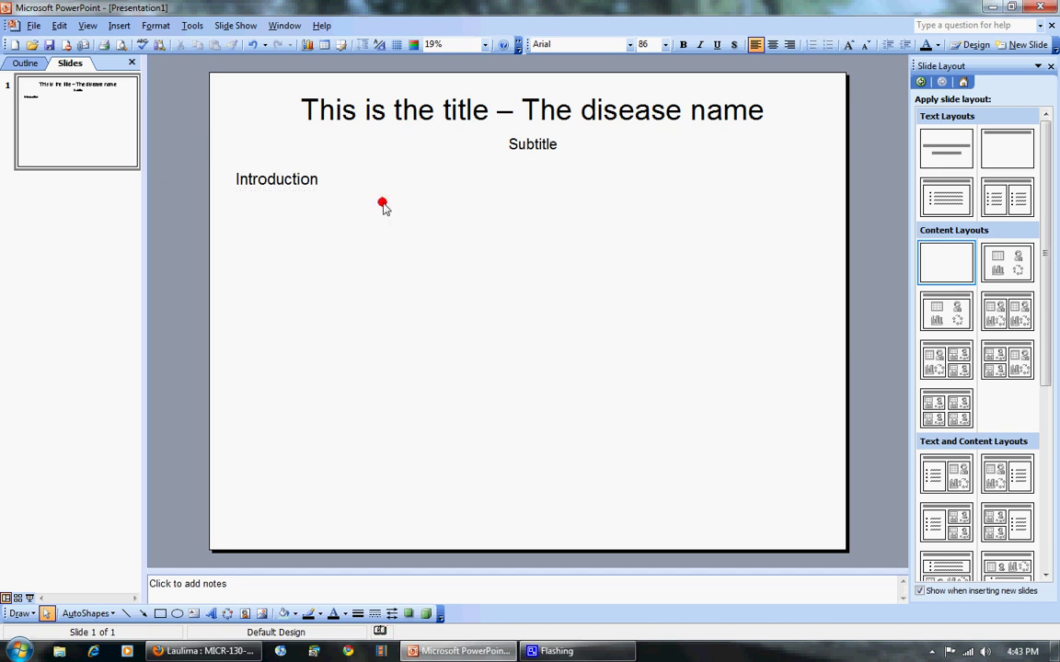
Insert a text box beside the "Introduction" heading containing the lines "Signs and Symptoms" and "The information".
click(147, 26)
mouse_move(119, 25)
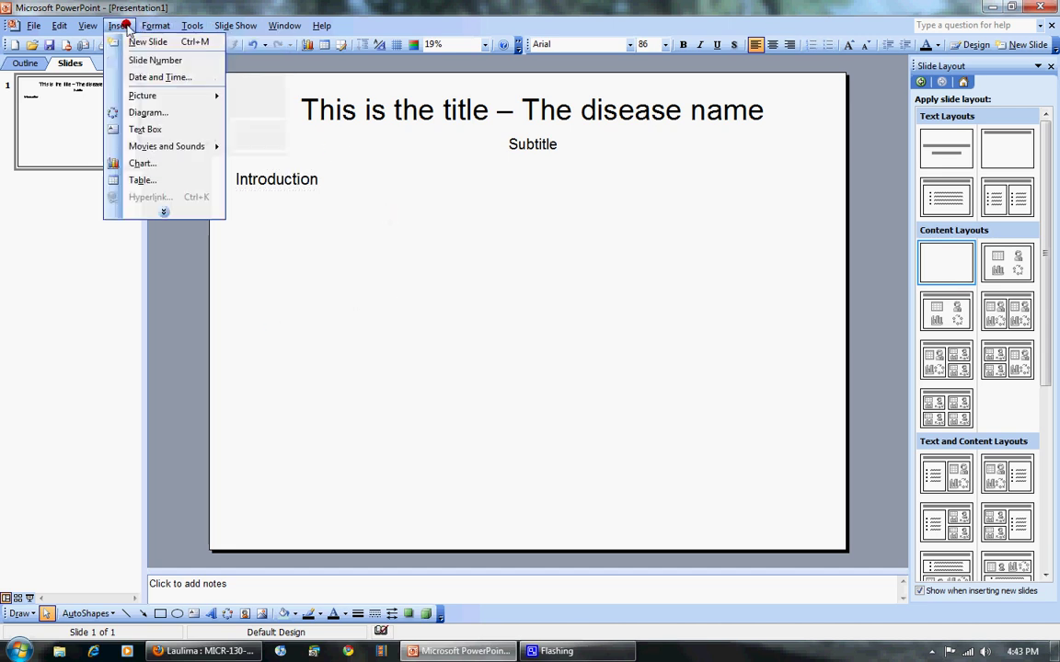
click(166, 130)
drag(401, 168, 634, 318)
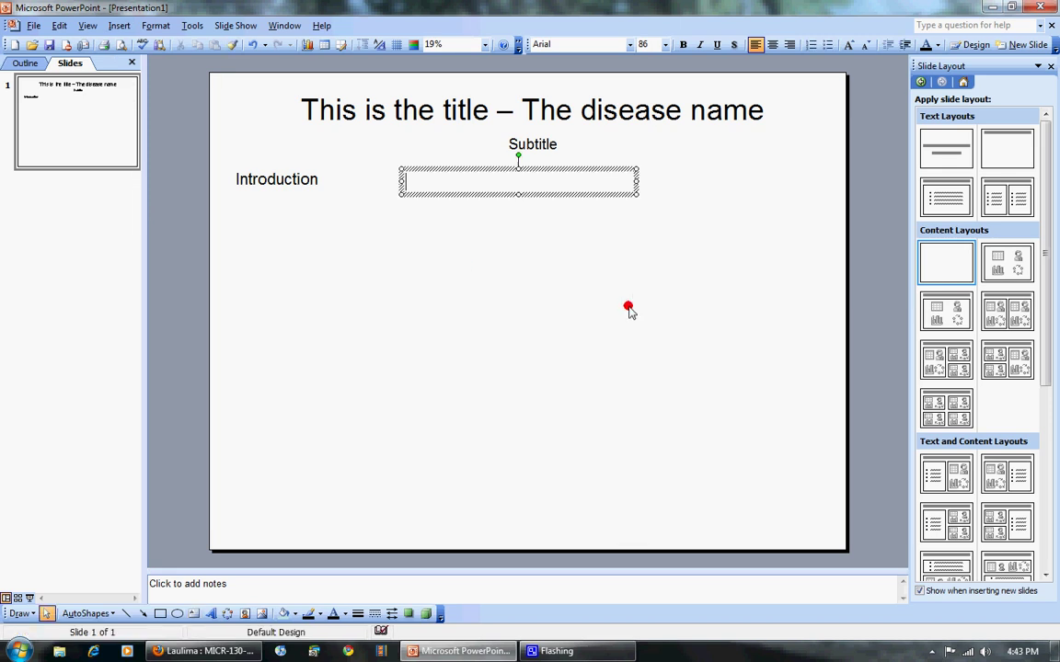
text(Signs an)
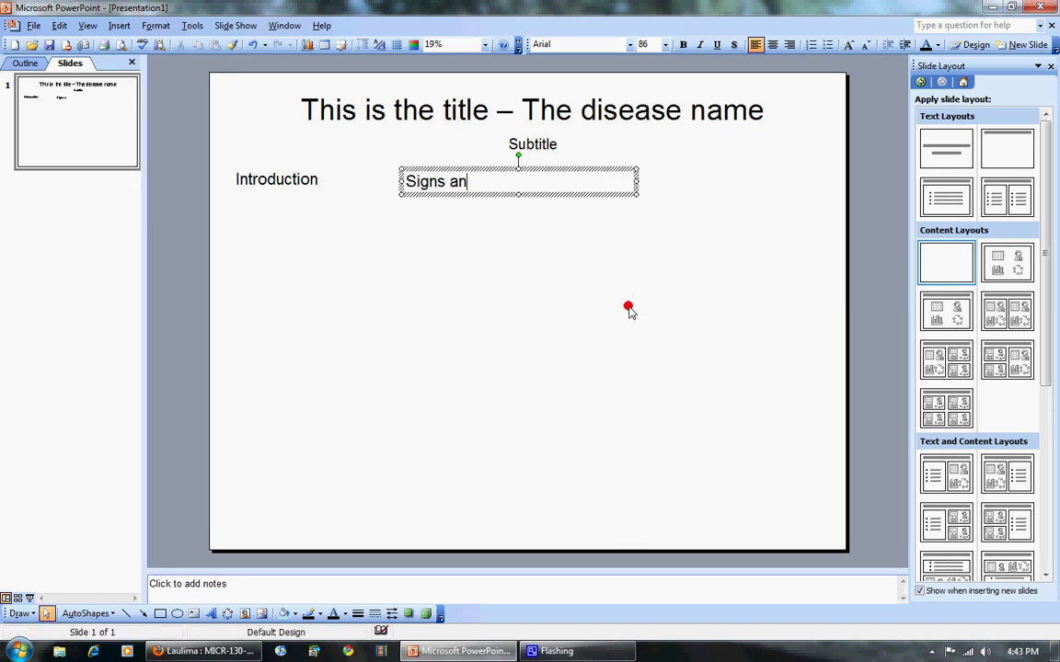
text(d Symptoms)
key(Return)
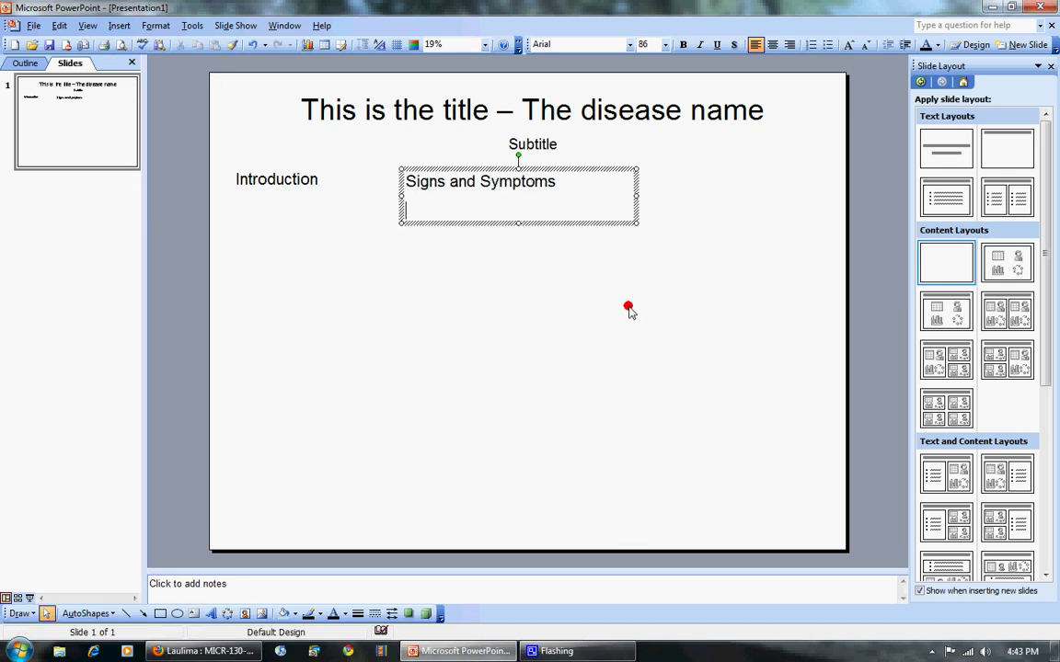
text(The information)
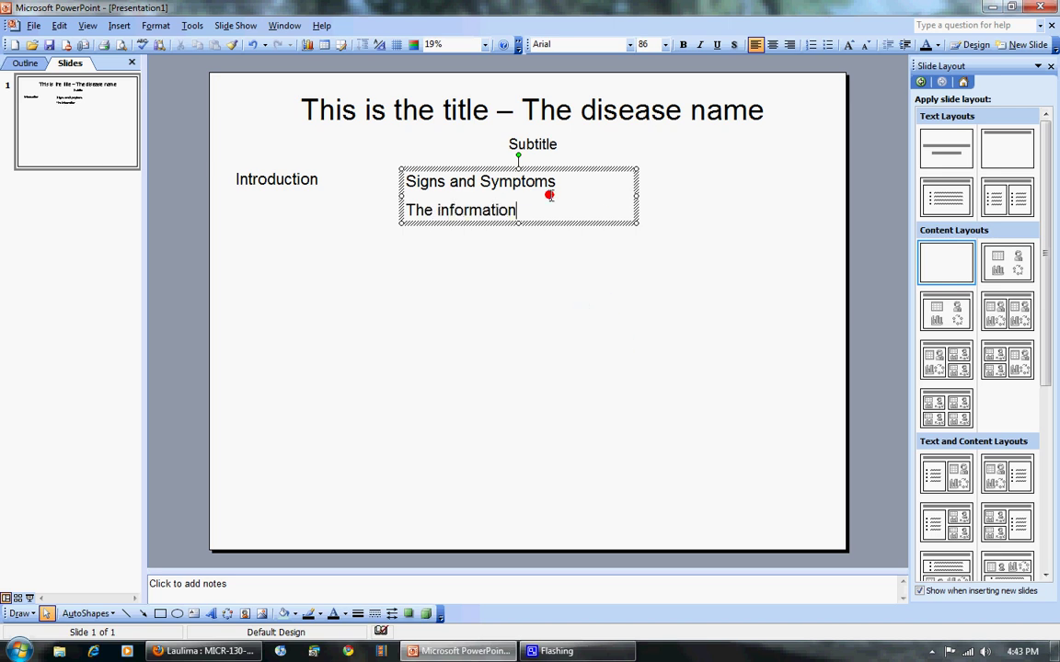
Set the font size of "The information" line to 60 and narrow its text box slightly.
drag(547, 196, 373, 204)
click(664, 45)
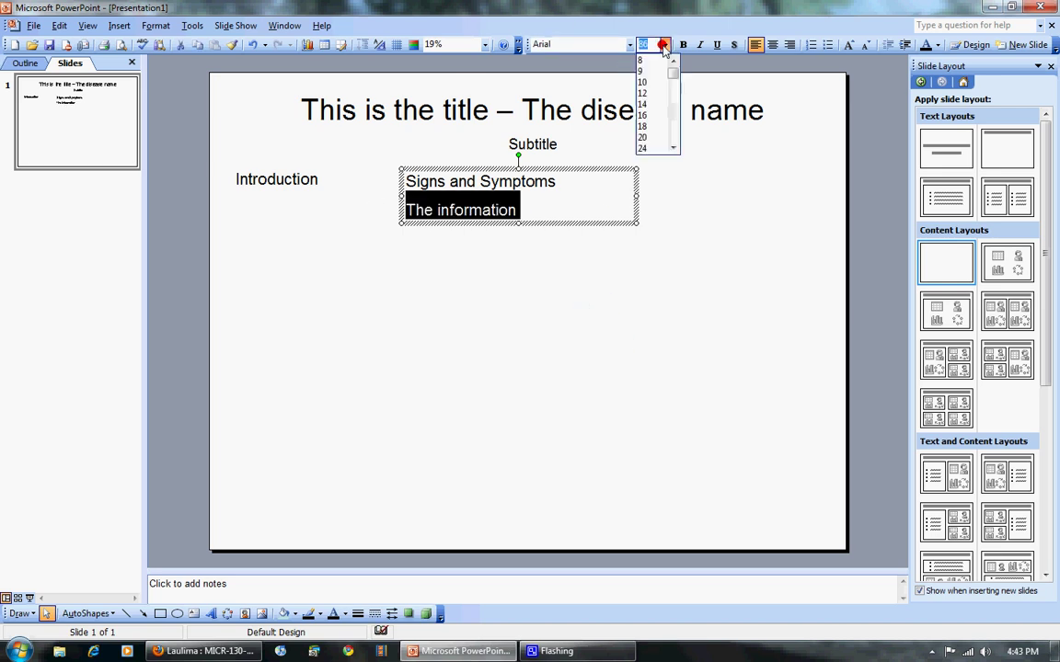
click(644, 104)
click(664, 45)
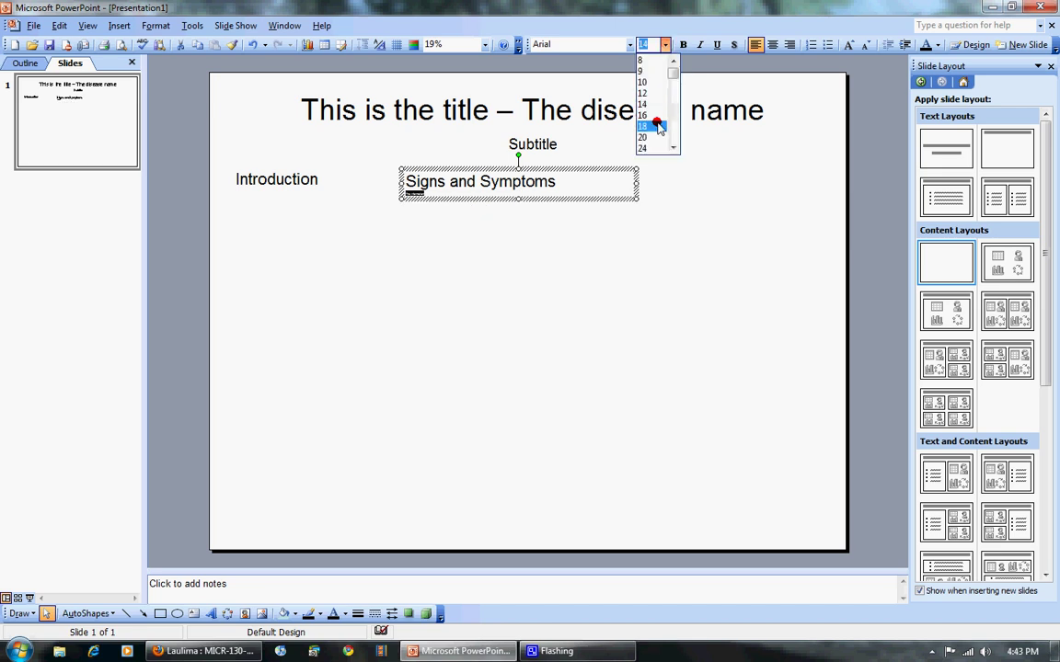
scroll(658, 128, down, 3)
click(650, 135)
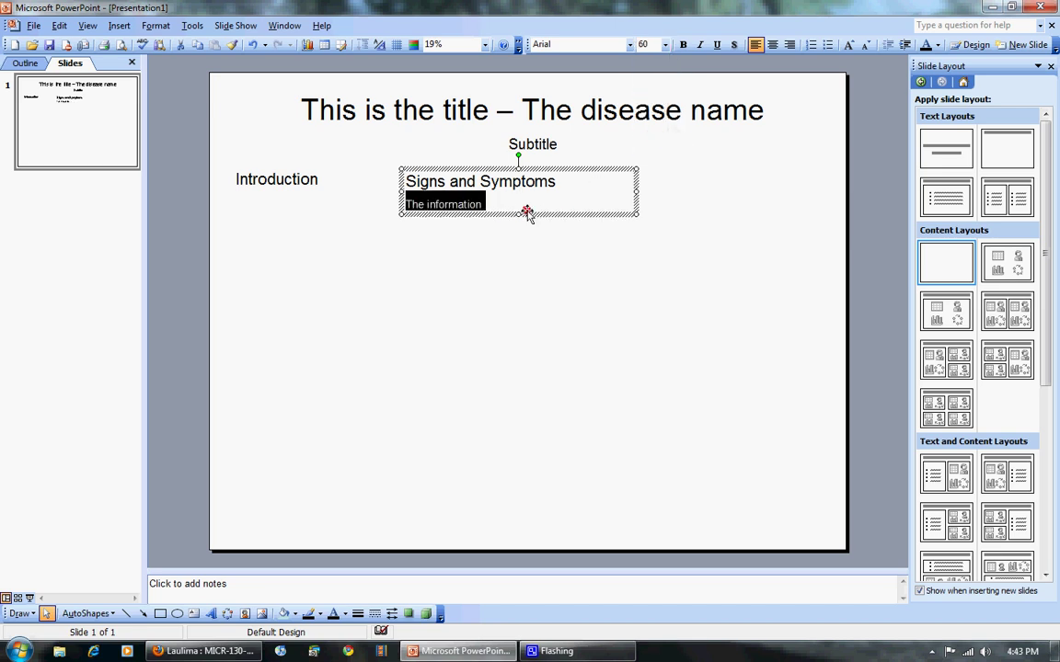
click(615, 192)
drag(615, 191, 620, 324)
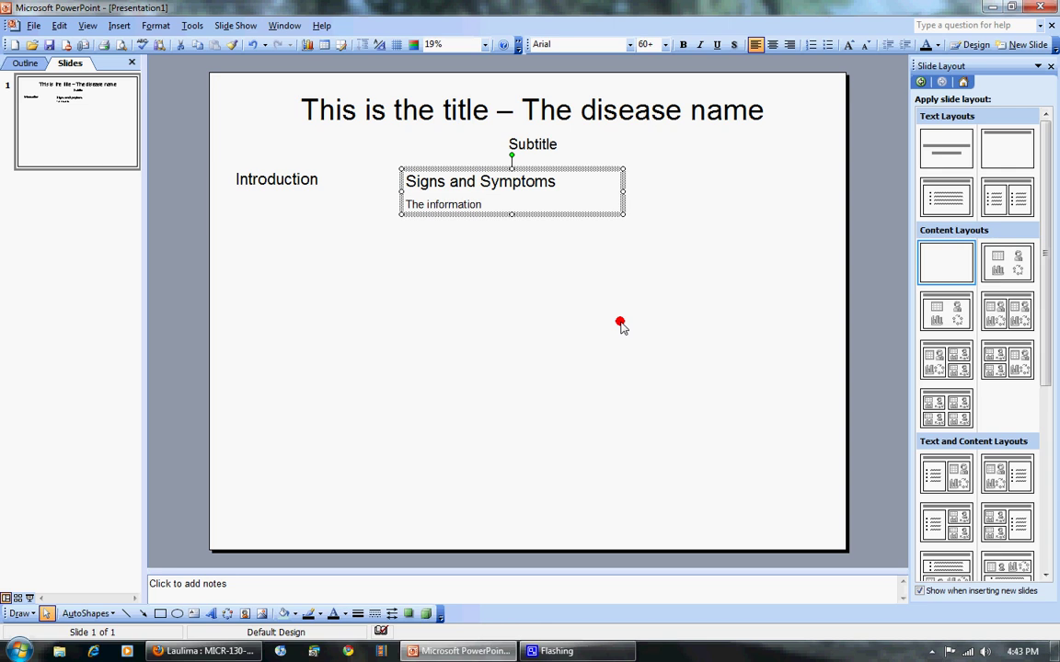
Give the "Signs and Symptoms" text box a black outline using the Automatic line color.
right_click(553, 217)
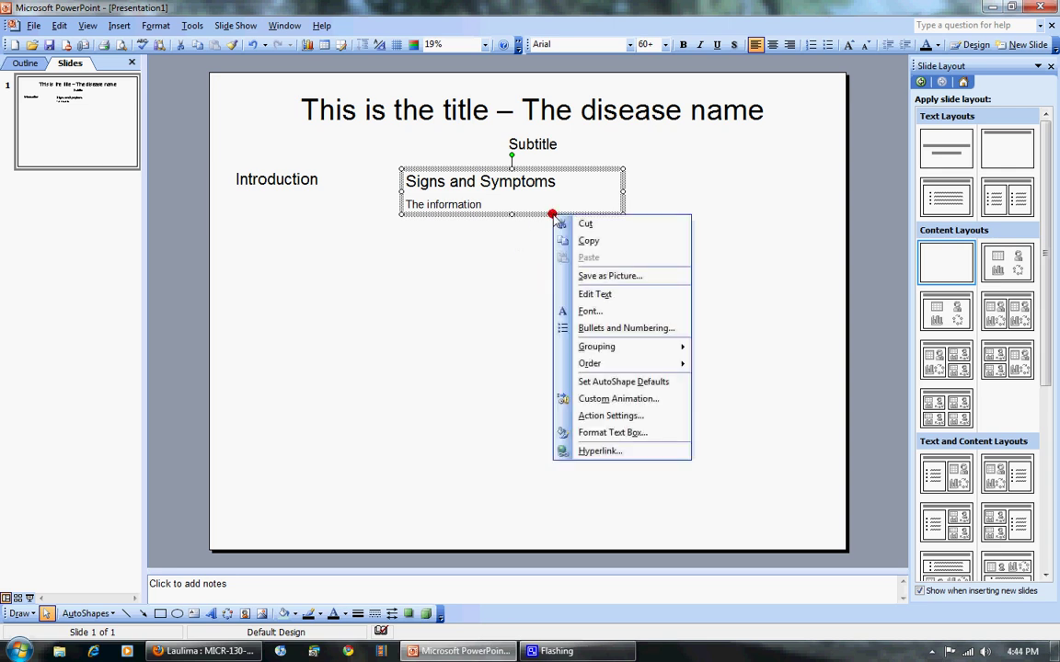
click(607, 435)
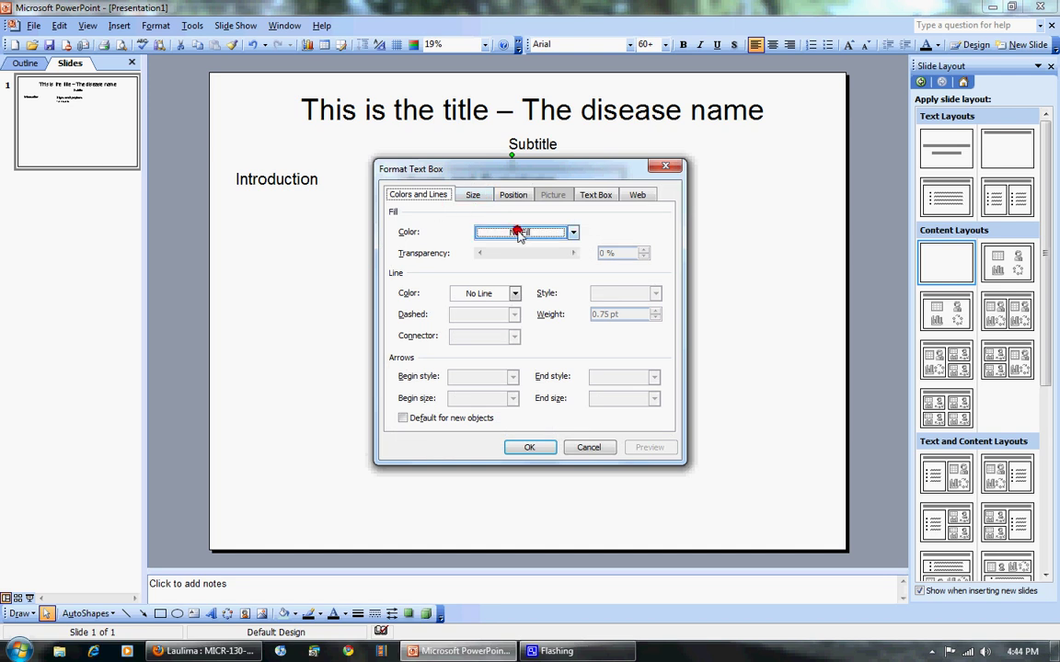
click(489, 293)
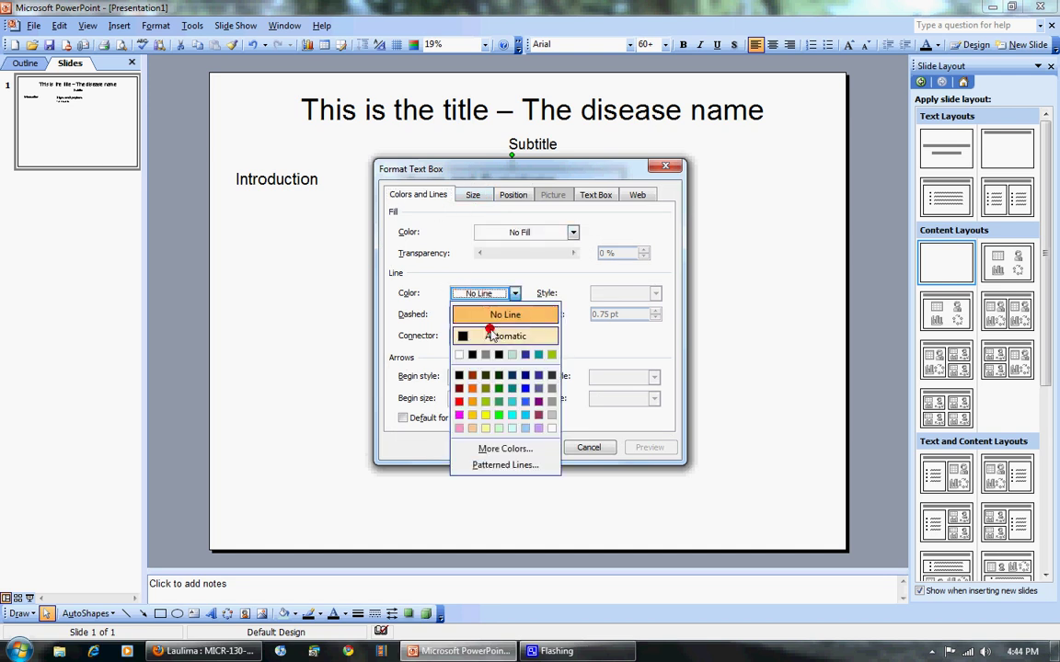
click(494, 334)
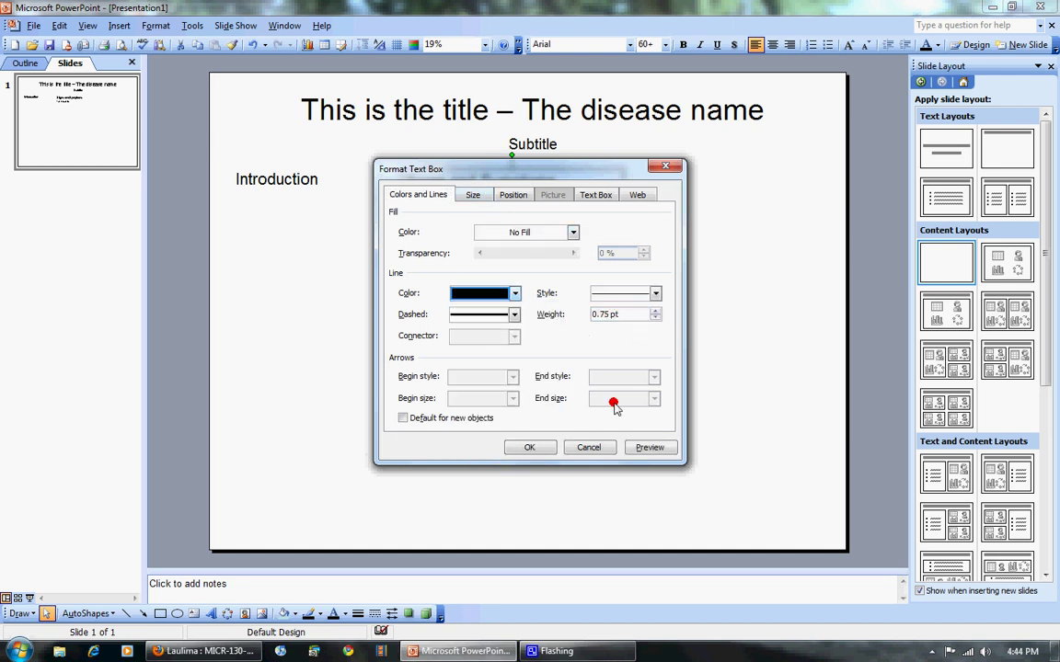
drag(558, 180, 230, 179)
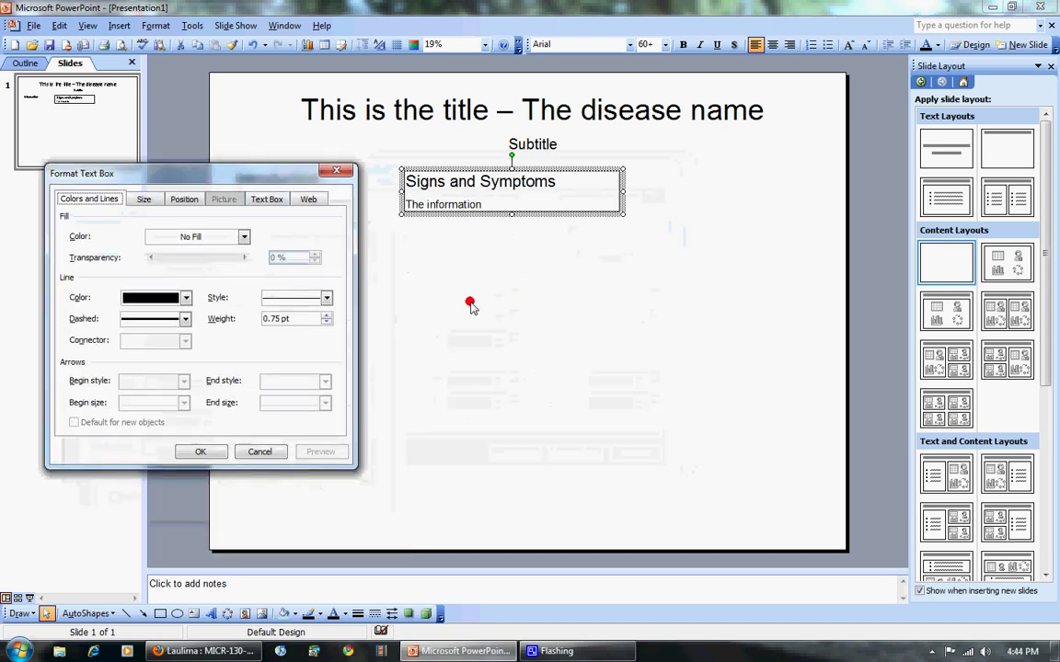
click(201, 451)
click(662, 411)
click(502, 208)
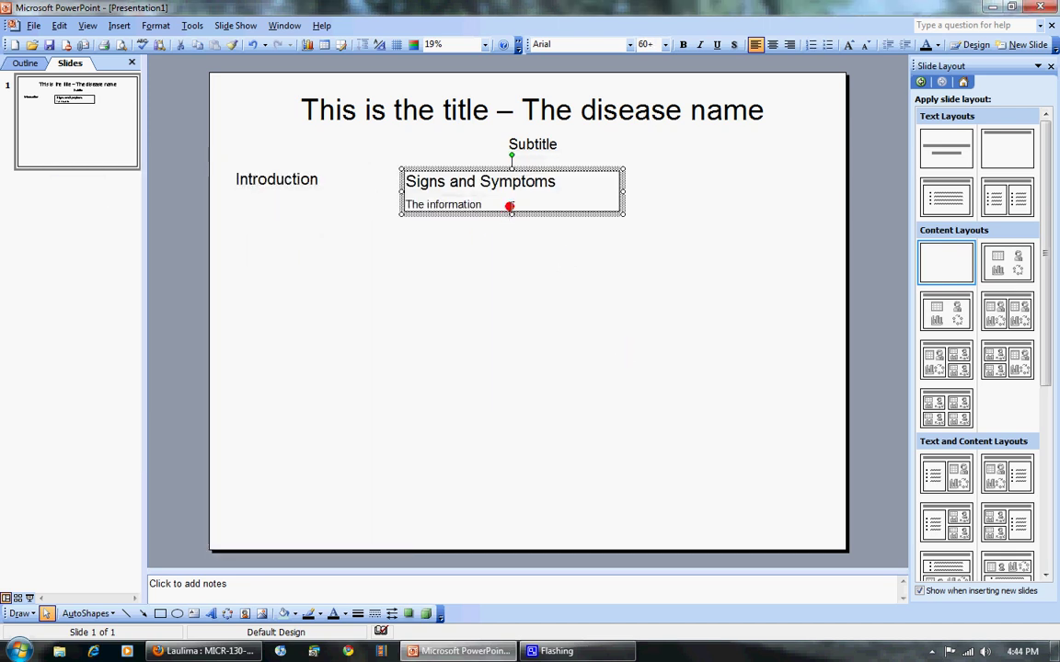
key(ctrl+a)
text(f)
key(ctrl+z)
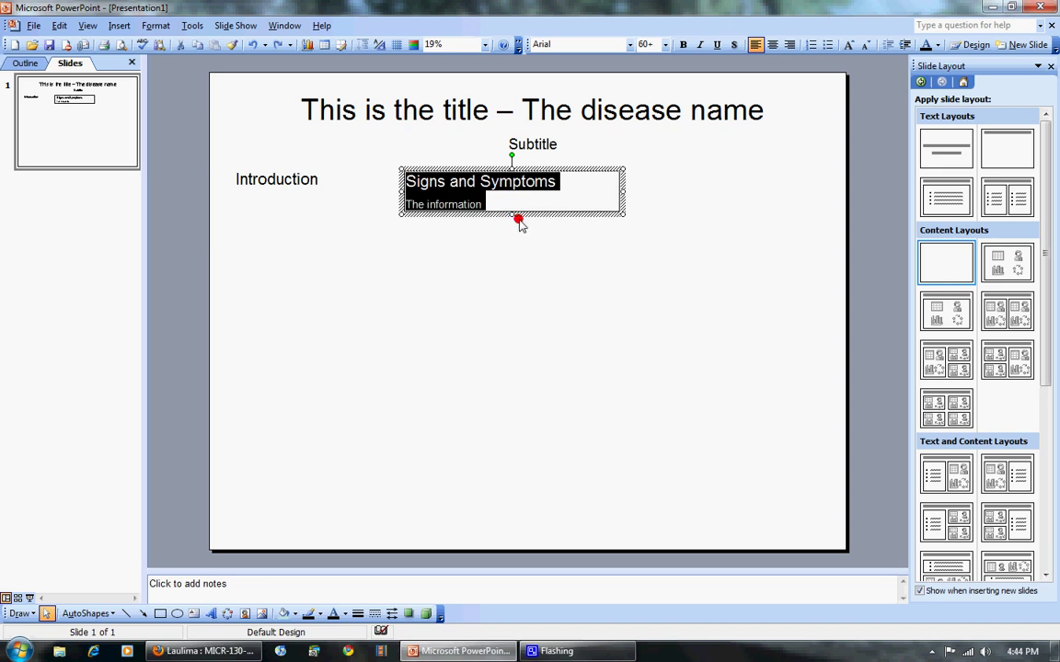
click(509, 207)
key(ctrl+a)
Append "dfzdcvsd" to "The information" line and add the filler lines "D", "Csd", "Csd", "Cv" and "Sd" below it.
click(512, 206)
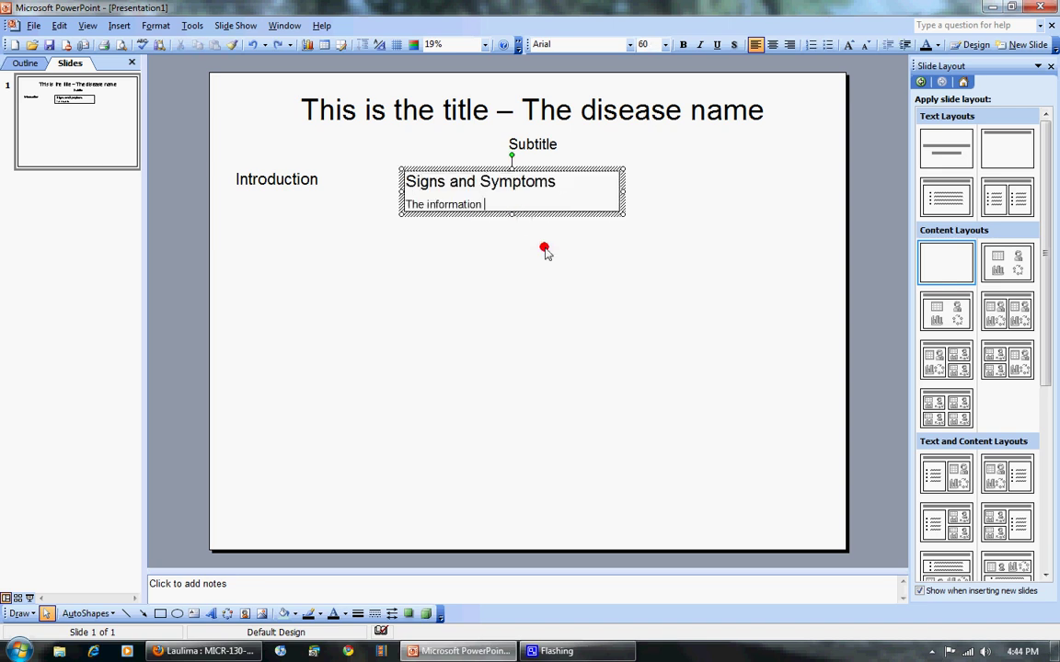
text(dfzdcvsd)
key(Return)
text(d)
key(Return)
text(csd)
key(Return)
text(cvsd)
key(Return)
text(cv)
key(Return)
text(sd)
key(Return)
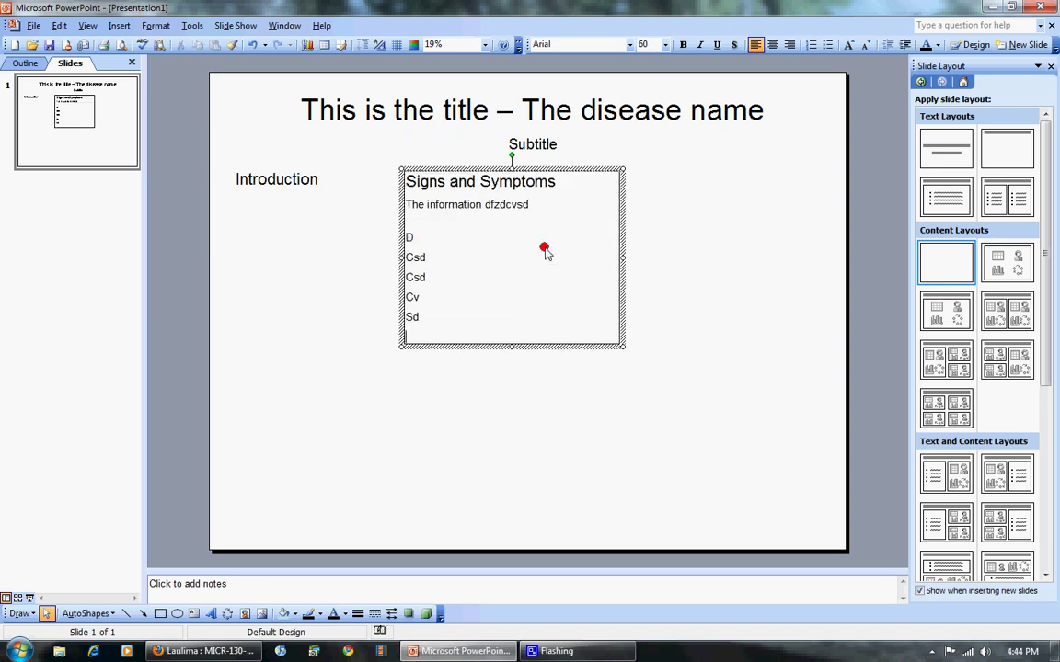
click(681, 402)
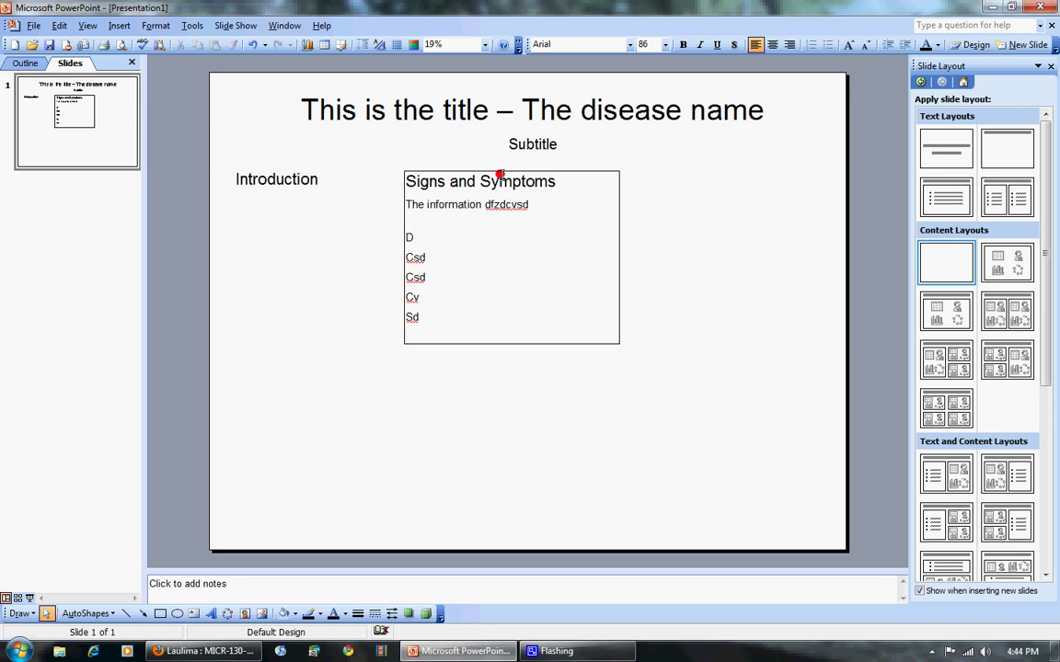
Set the outline weight of the "Signs and Symptoms" text box to 3 pt and preview it.
click(548, 170)
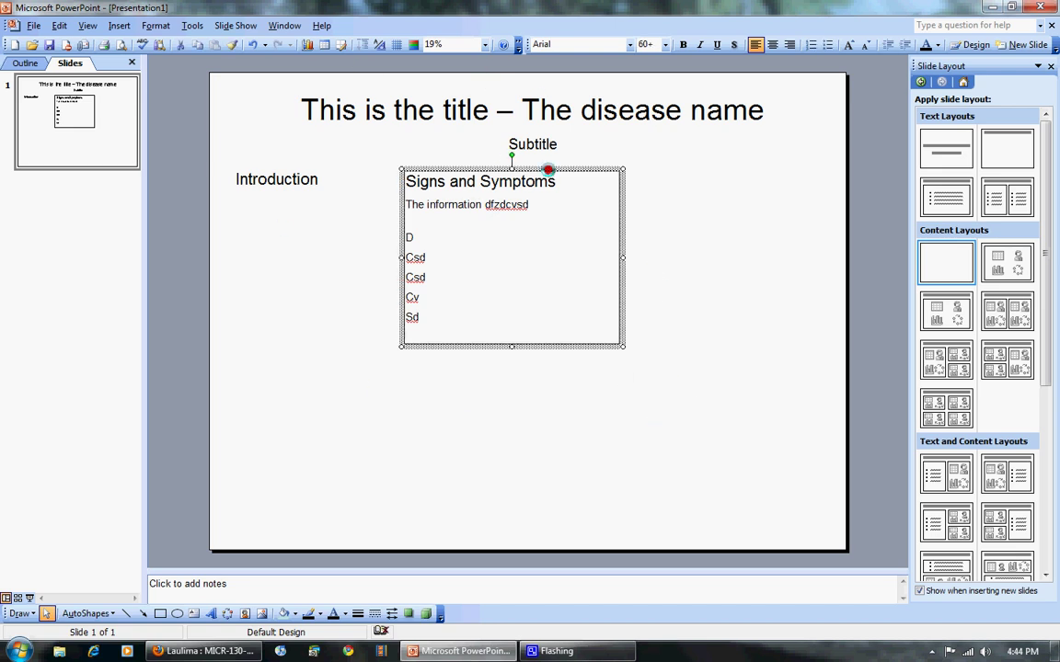
right_click(549, 169)
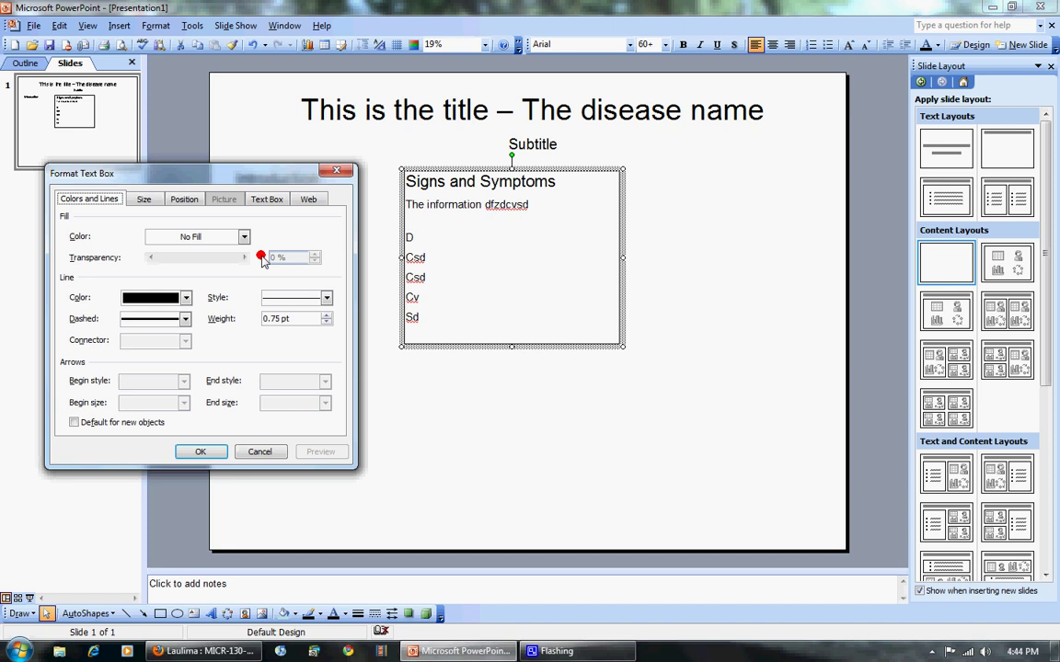
click(326, 315)
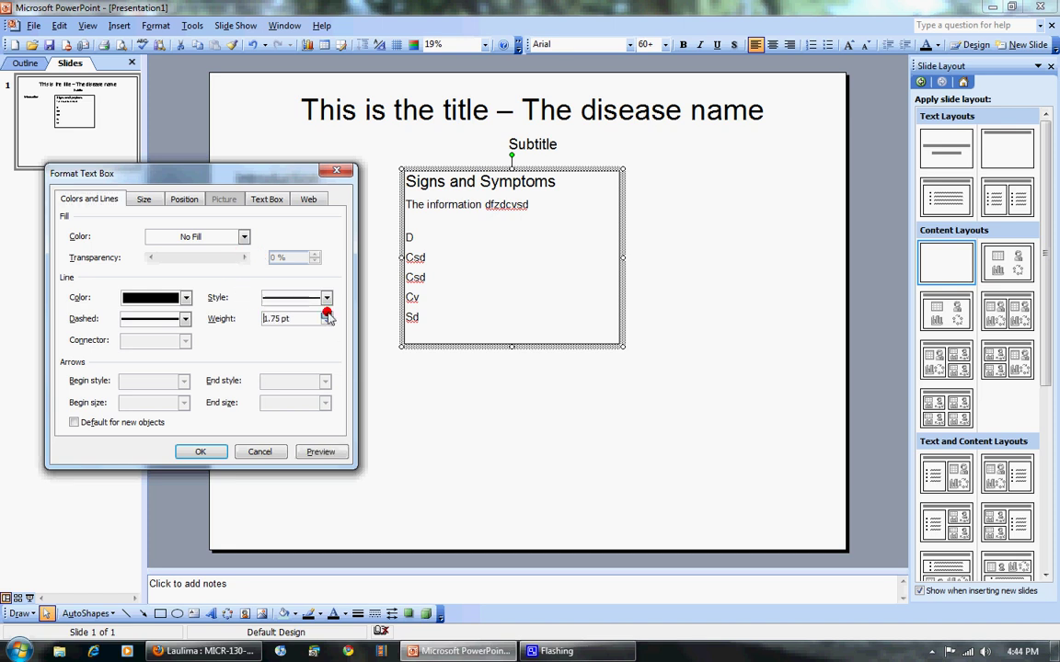
click(326, 315)
click(325, 315)
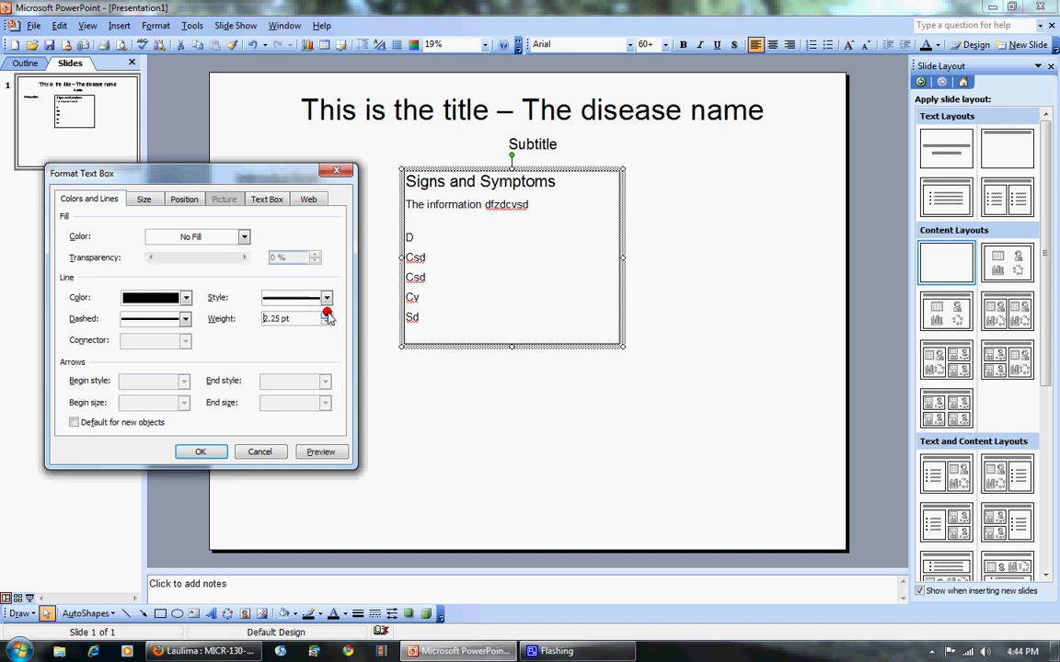
click(320, 452)
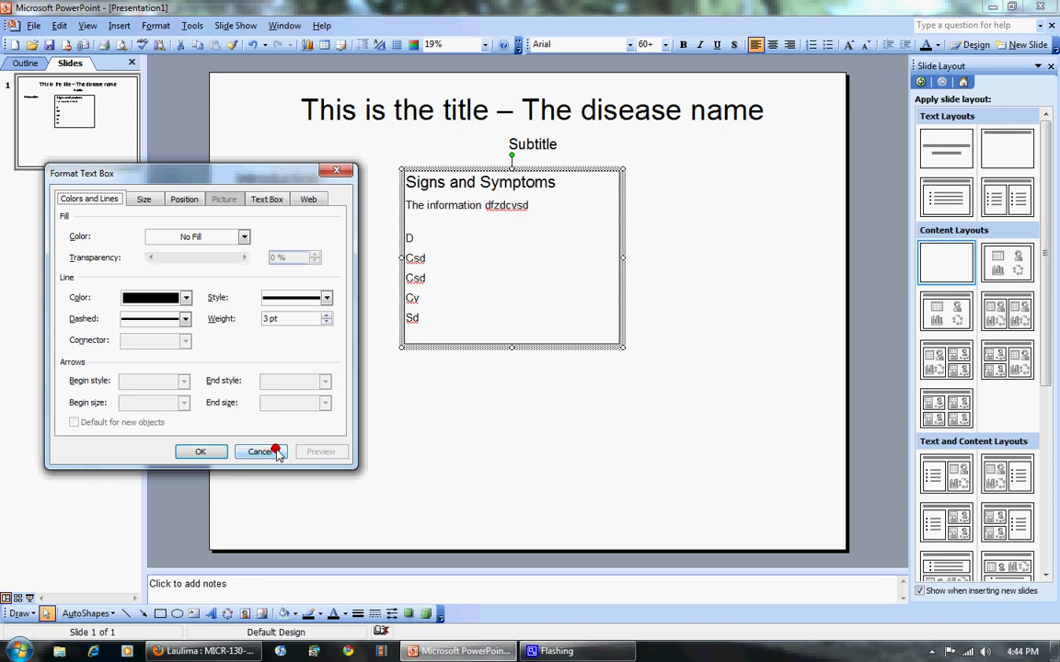
Change the text box outline to teal with a solid 6 pt line style and preview it.
click(186, 297)
click(211, 361)
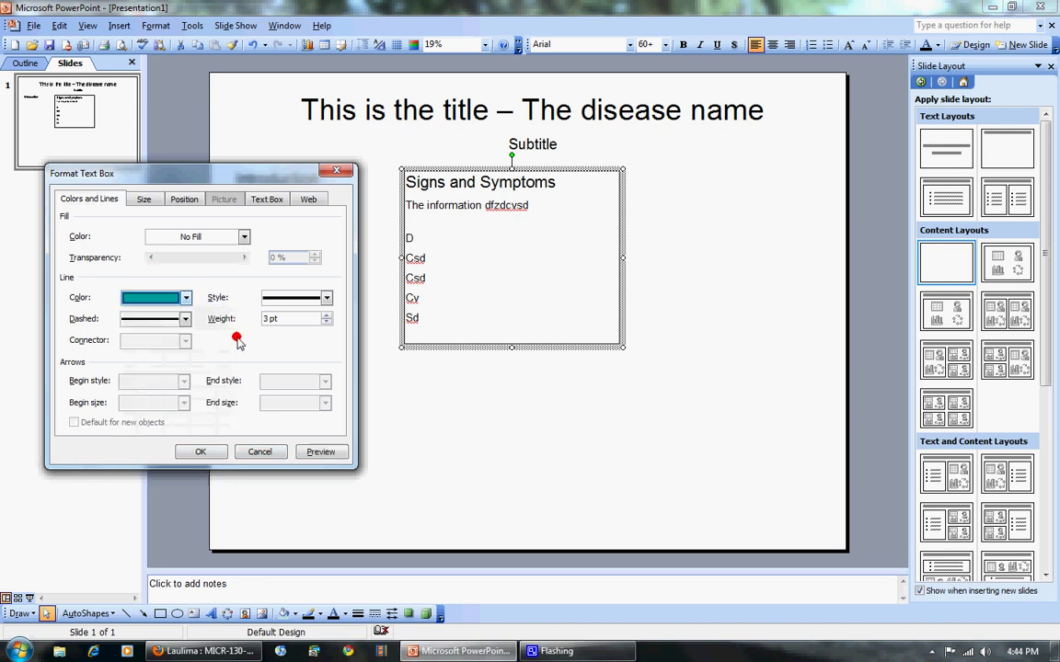
click(320, 452)
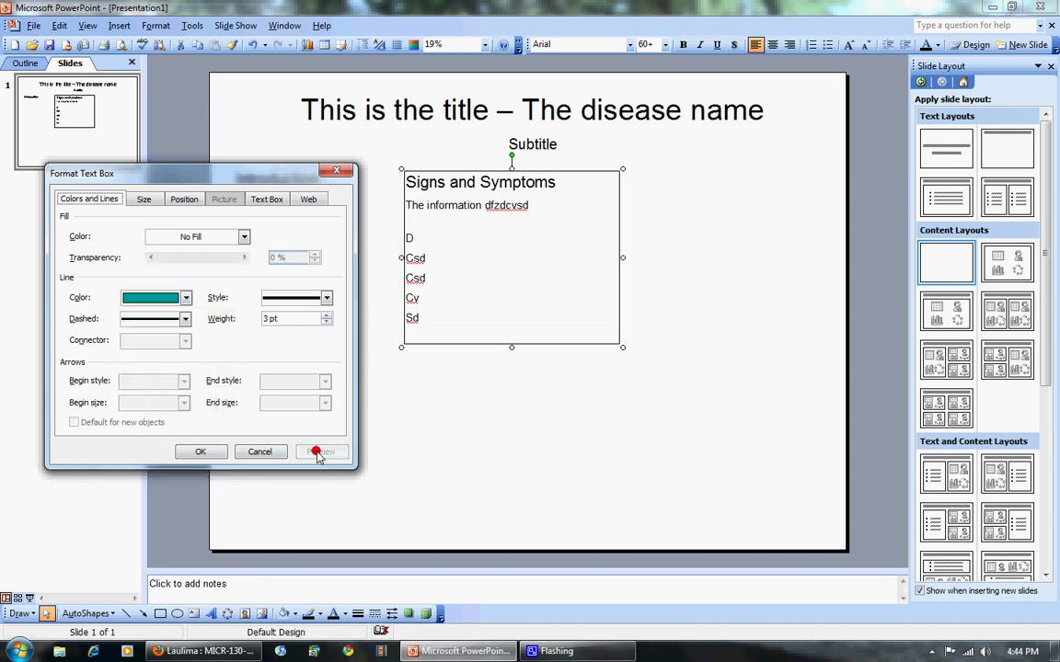
click(327, 297)
click(319, 416)
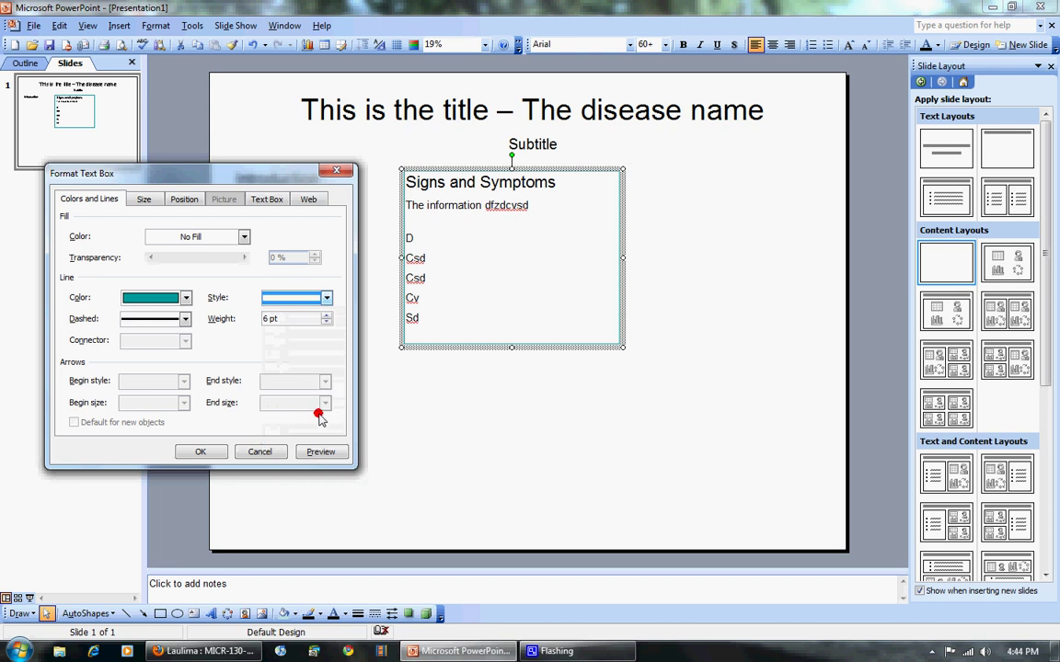
click(320, 451)
Make the text box outline dashed and apply the formatting.
click(162, 320)
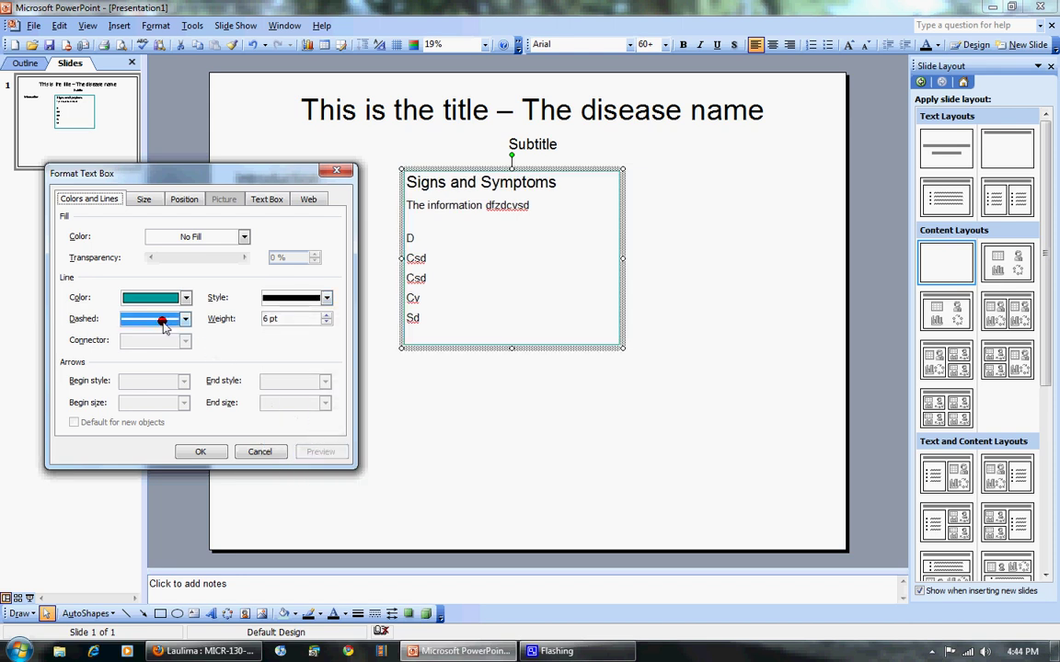
click(180, 320)
click(170, 355)
click(320, 451)
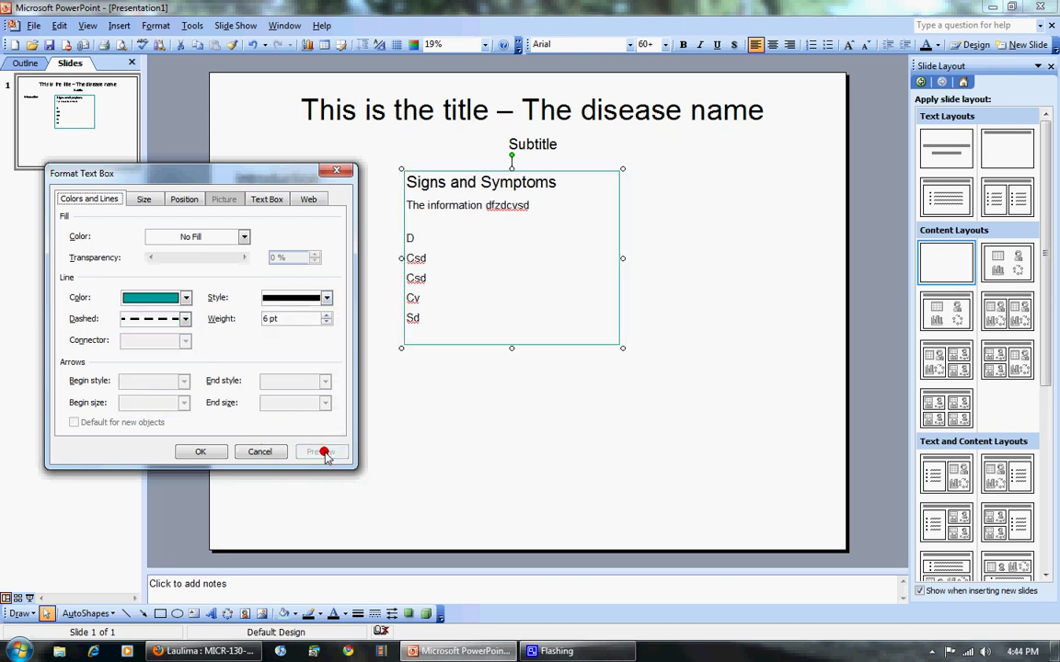
click(195, 451)
Set the slide background fill to the lime green scheme color and preview it on the slide.
right_click(307, 375)
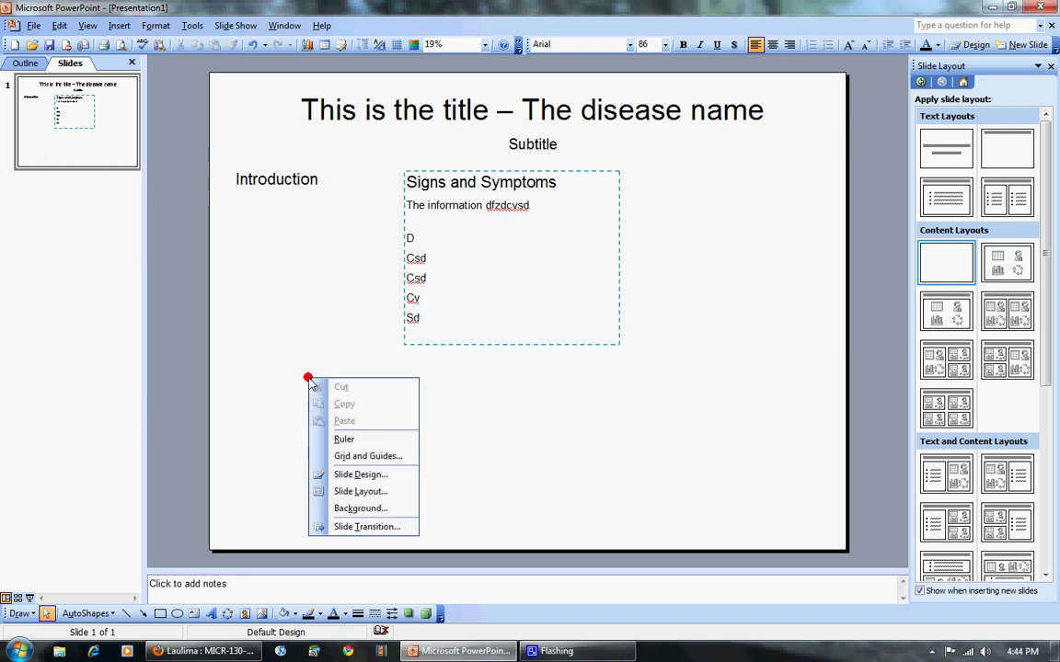
click(519, 466)
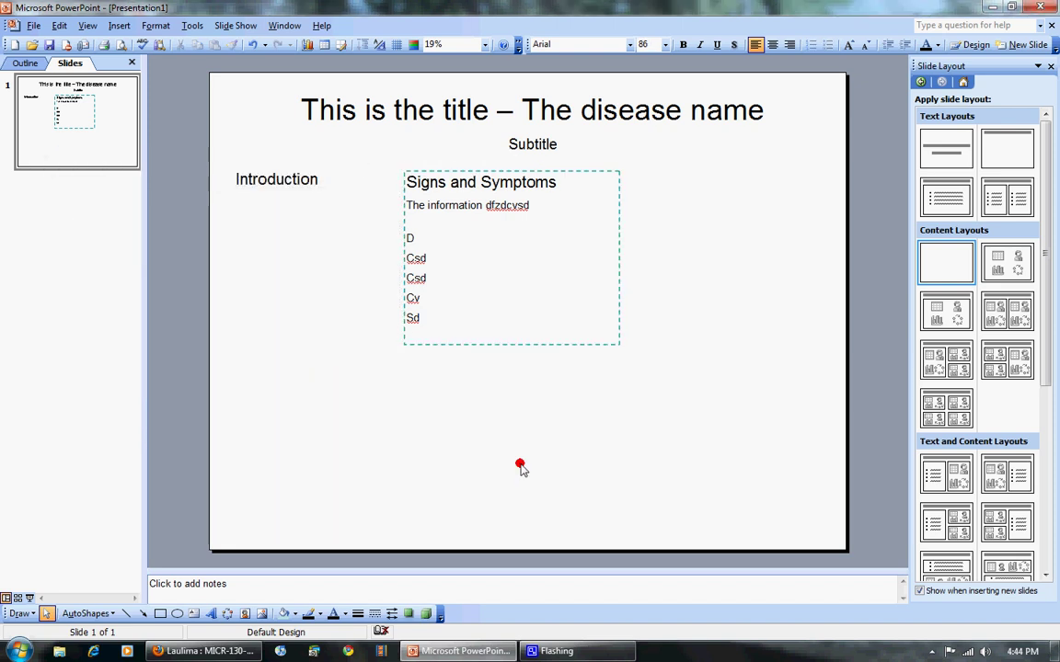
right_click(277, 422)
click(322, 551)
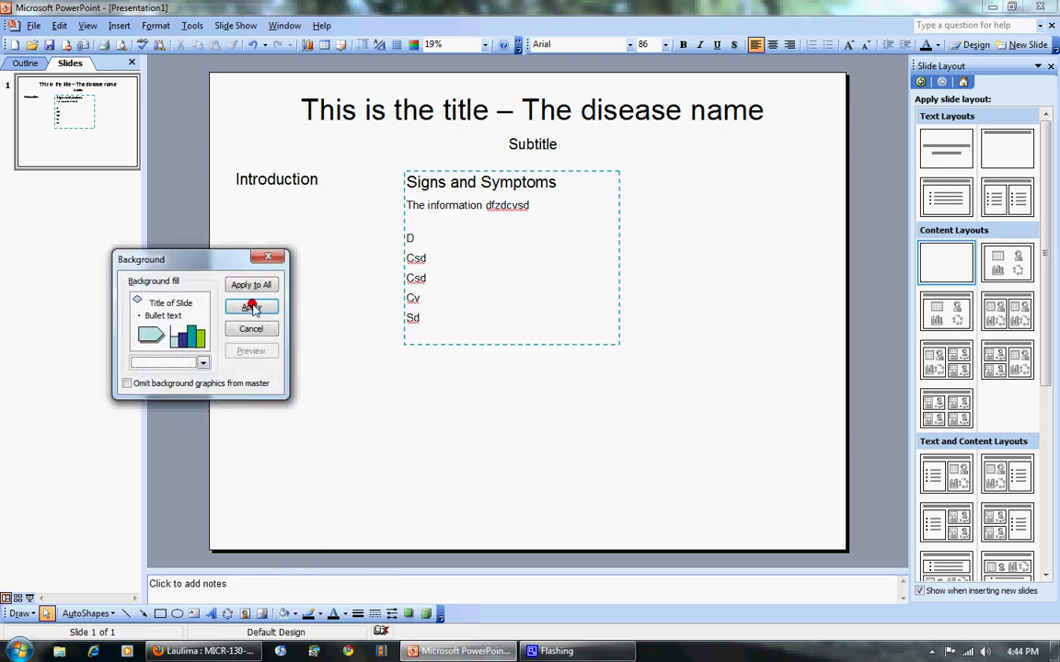
click(202, 363)
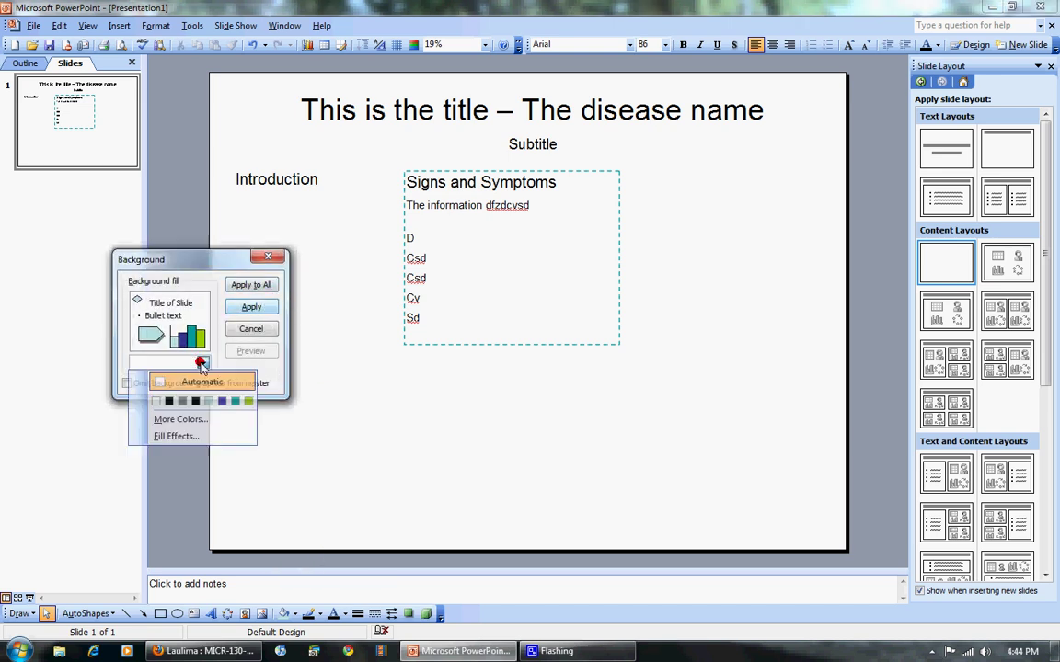
click(246, 401)
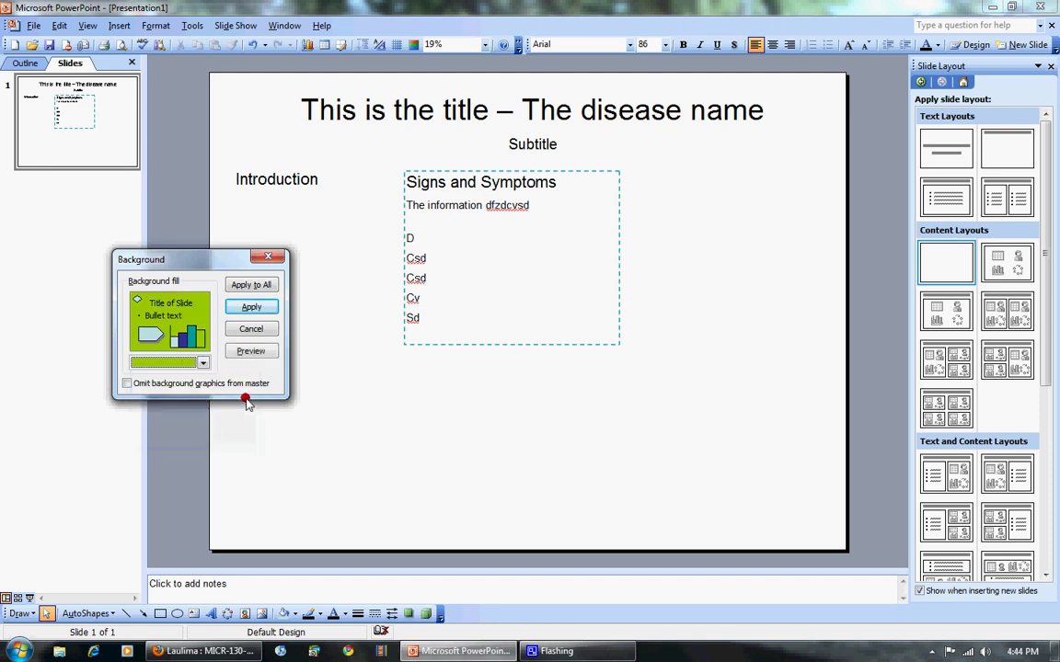
click(259, 350)
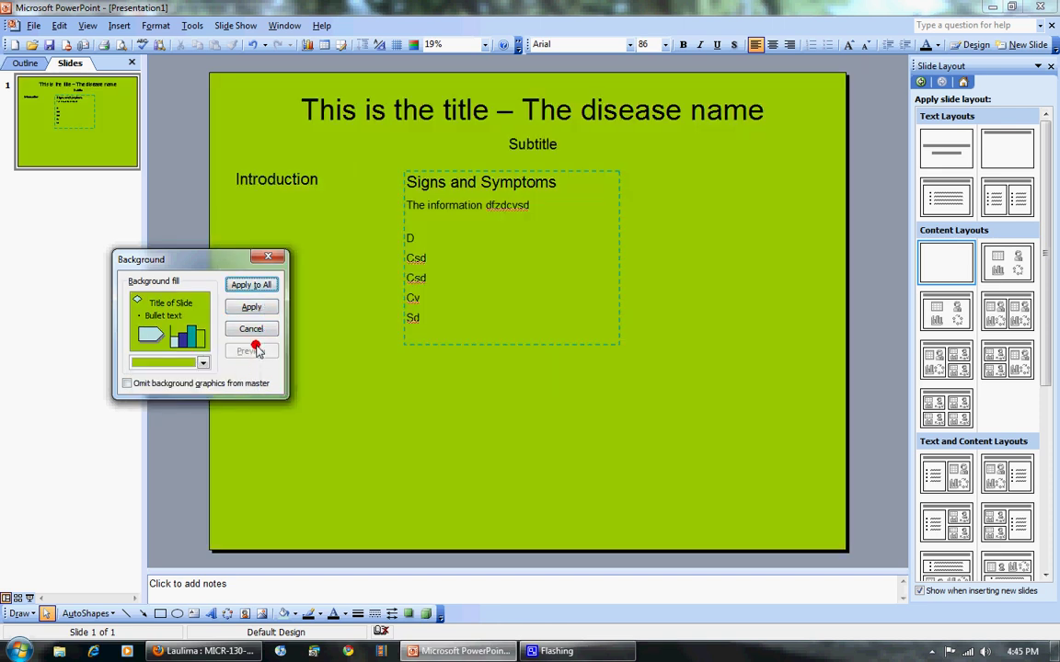
Change the background fill to a custom muted purple, RGB 107, 80, 124, and preview it.
click(183, 367)
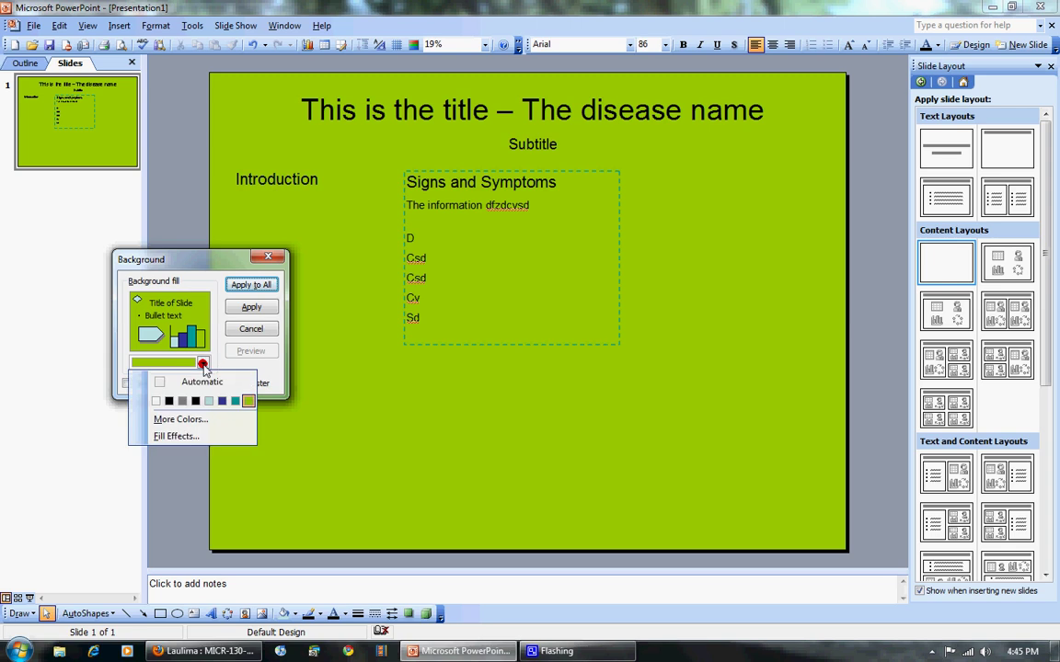
click(170, 419)
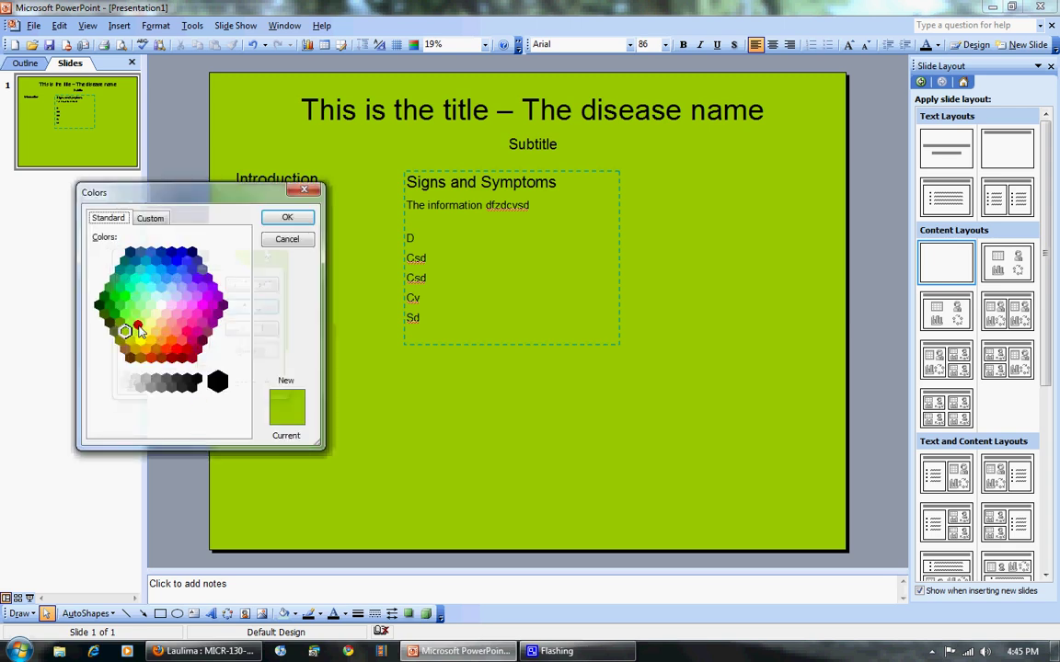
click(178, 300)
click(184, 324)
click(190, 307)
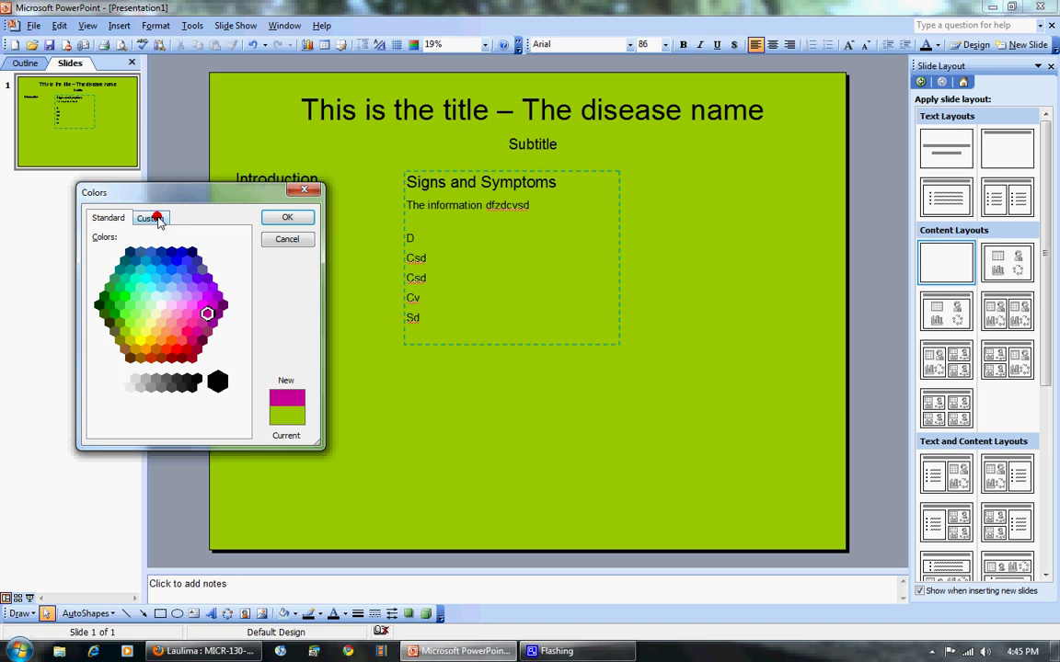
click(150, 218)
drag(208, 253, 188, 338)
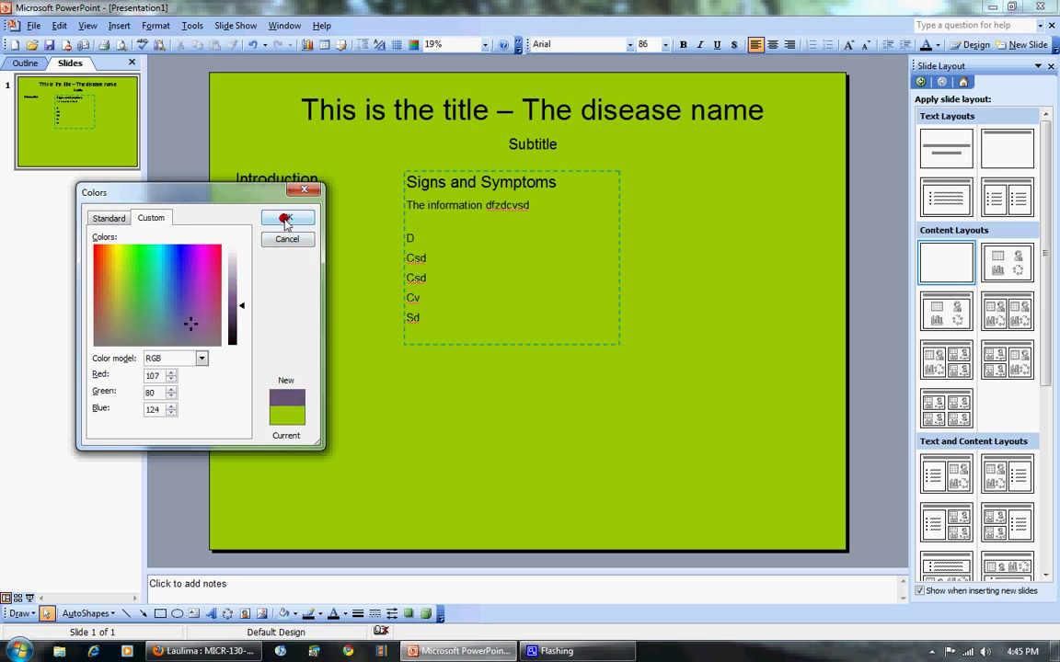
click(284, 217)
click(249, 351)
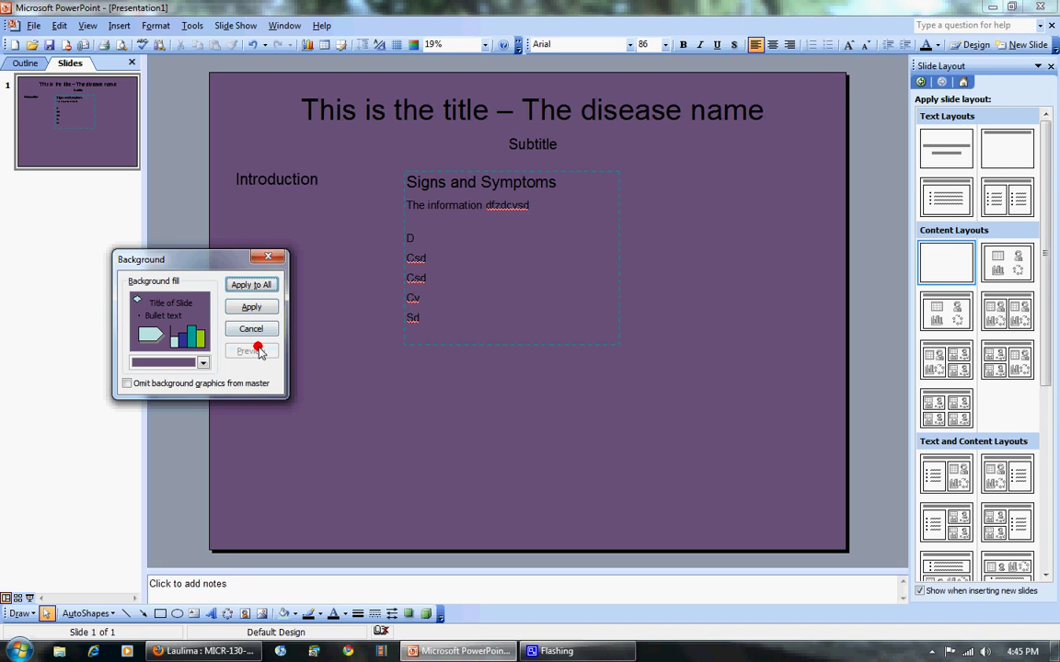
Give the background a one-color horizontal gradient from purple at the top to near white at the bottom, and preview it.
click(205, 364)
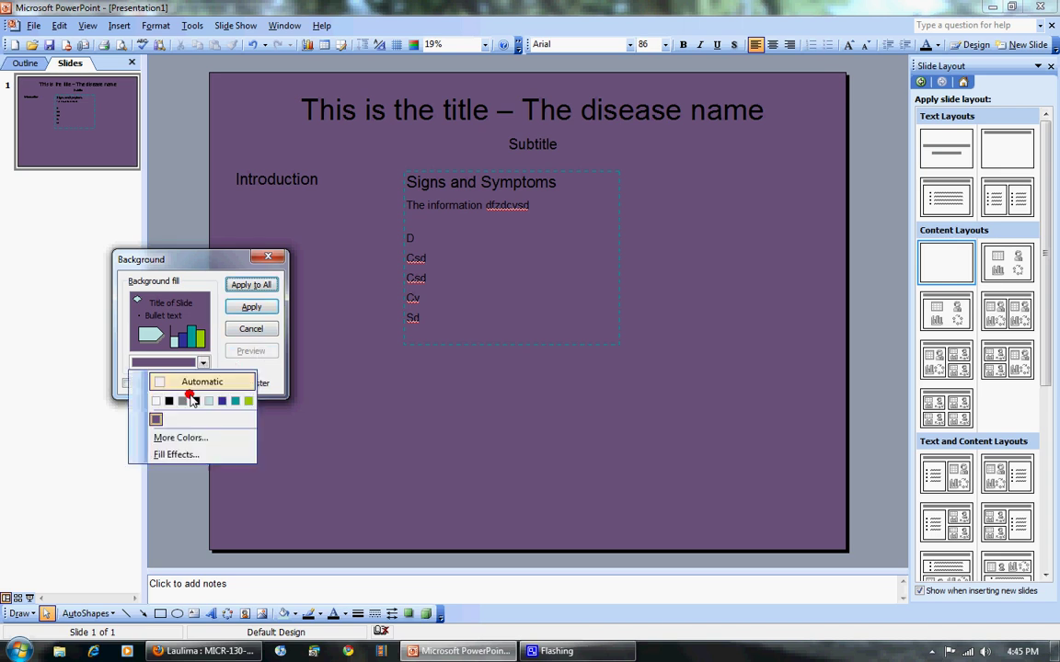
click(169, 453)
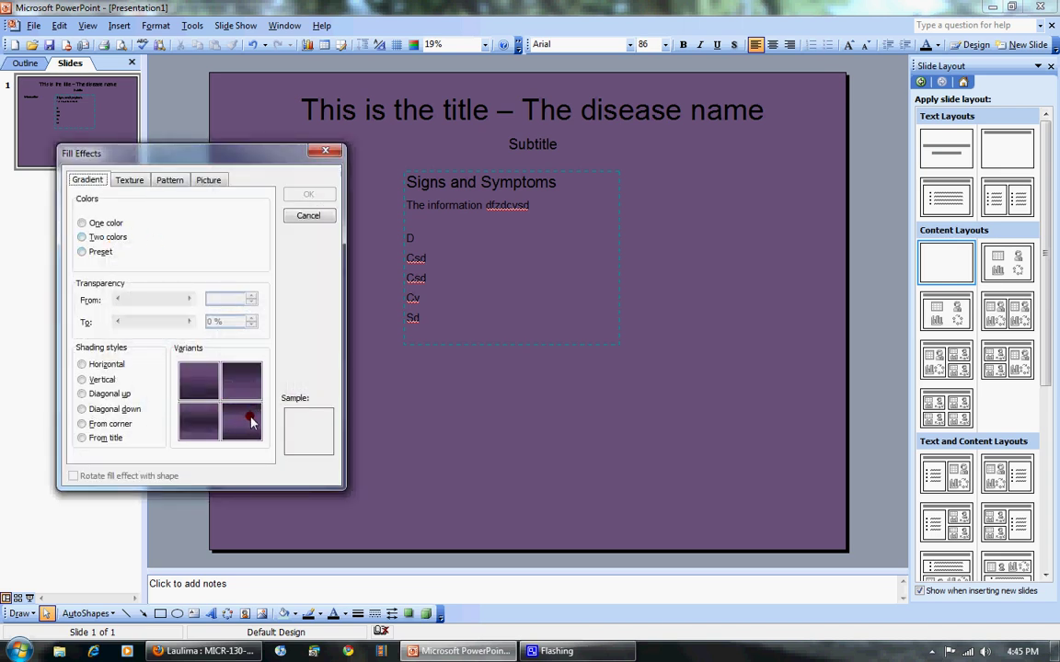
click(199, 379)
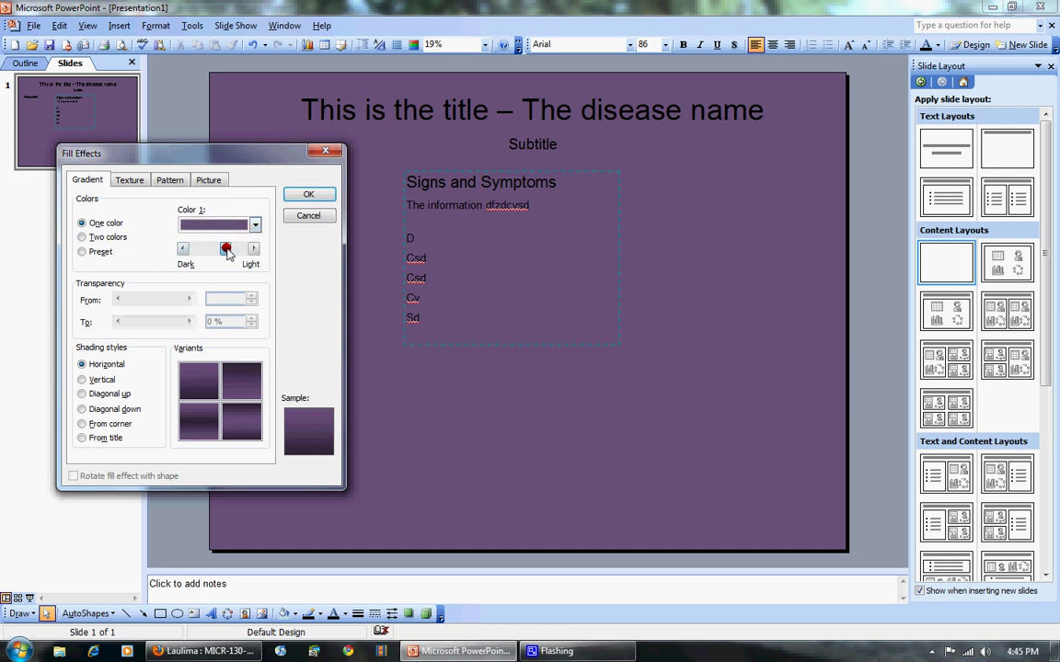
drag(207, 248, 248, 250)
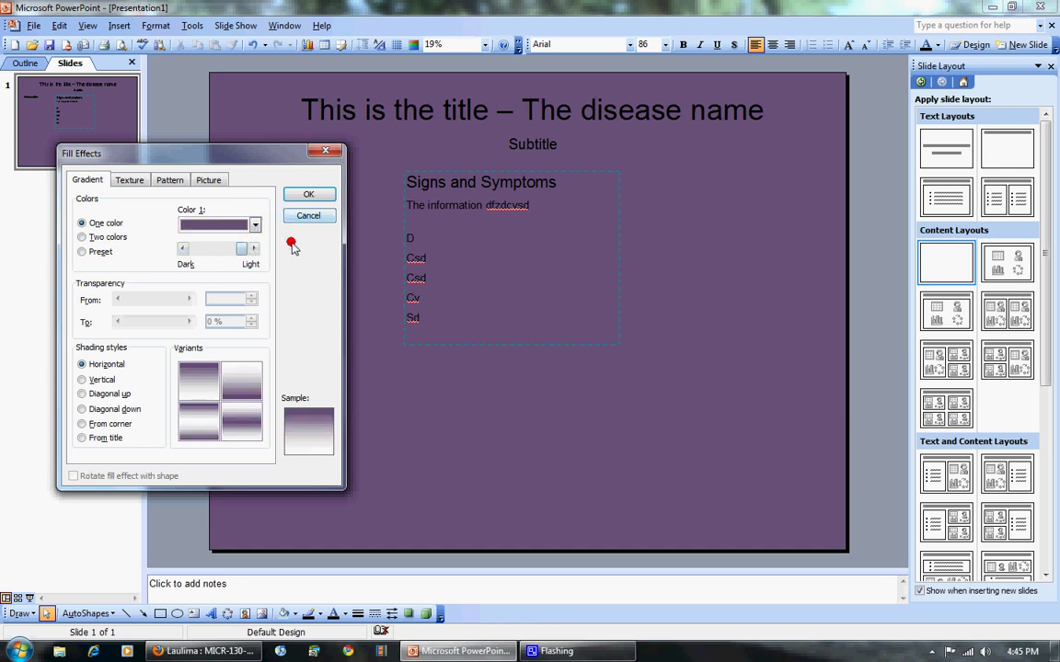
click(299, 196)
click(245, 352)
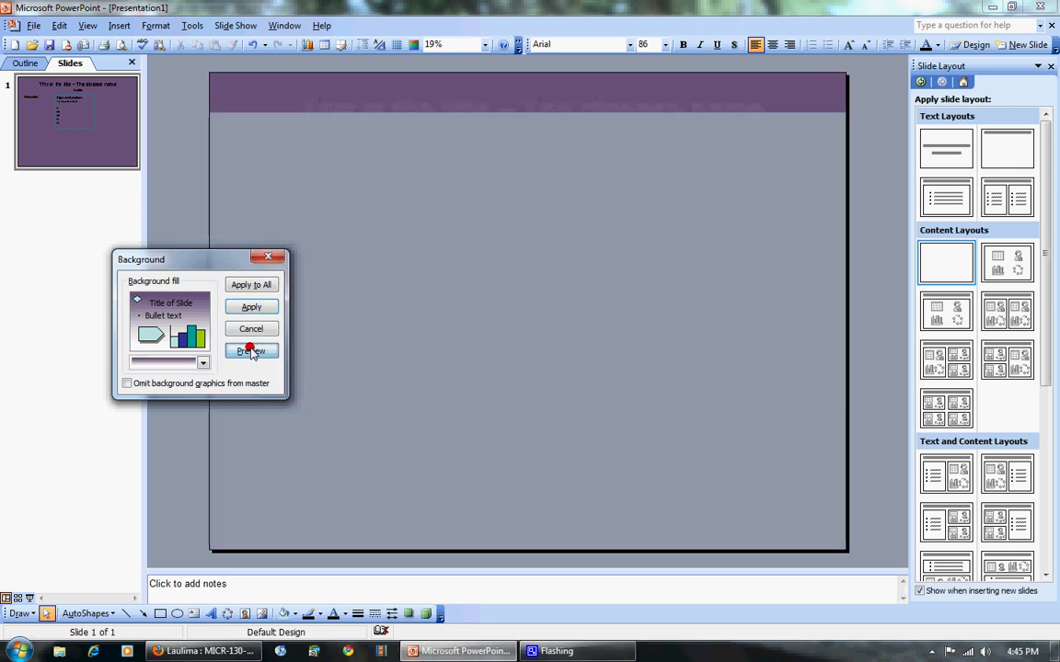
Change the background to a one-color light teal gradient shaded from the title, using the dark-center variant, and preview it.
click(201, 365)
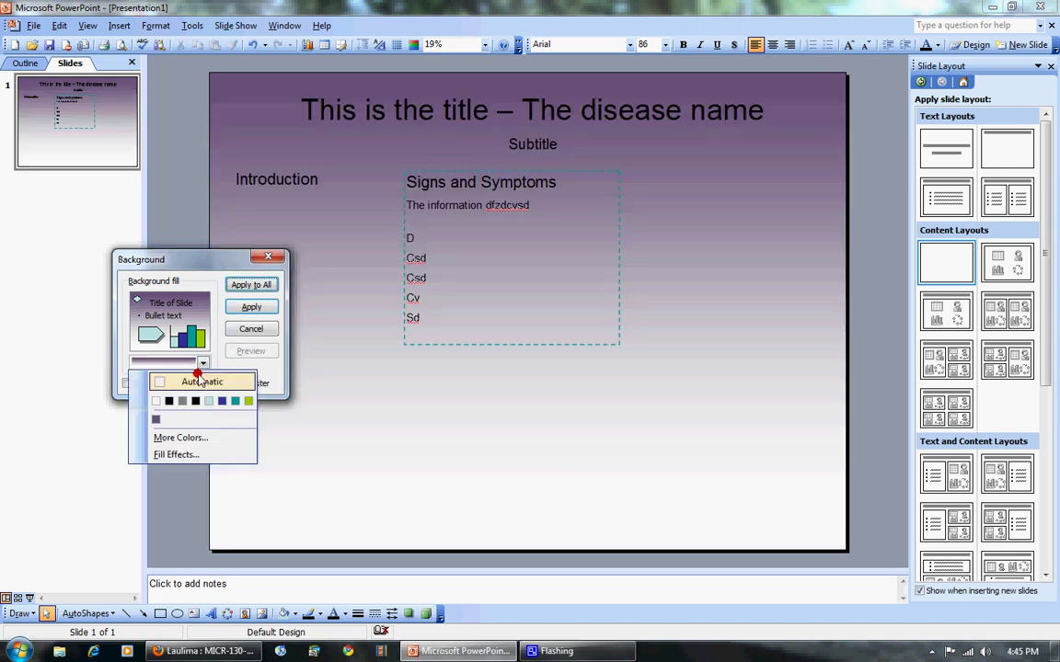
click(189, 446)
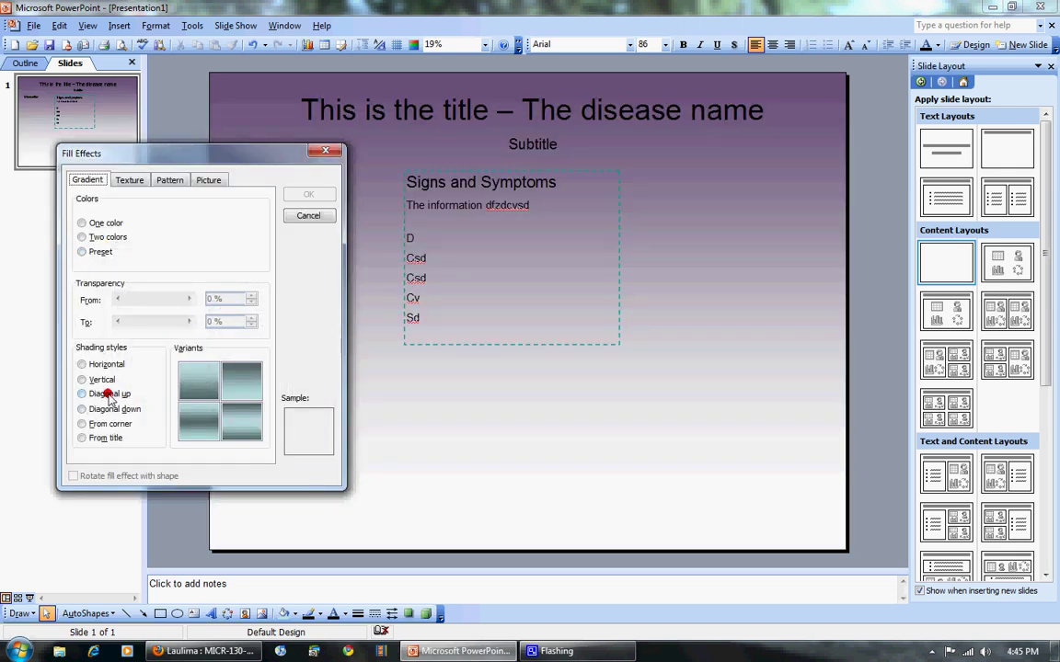
click(97, 379)
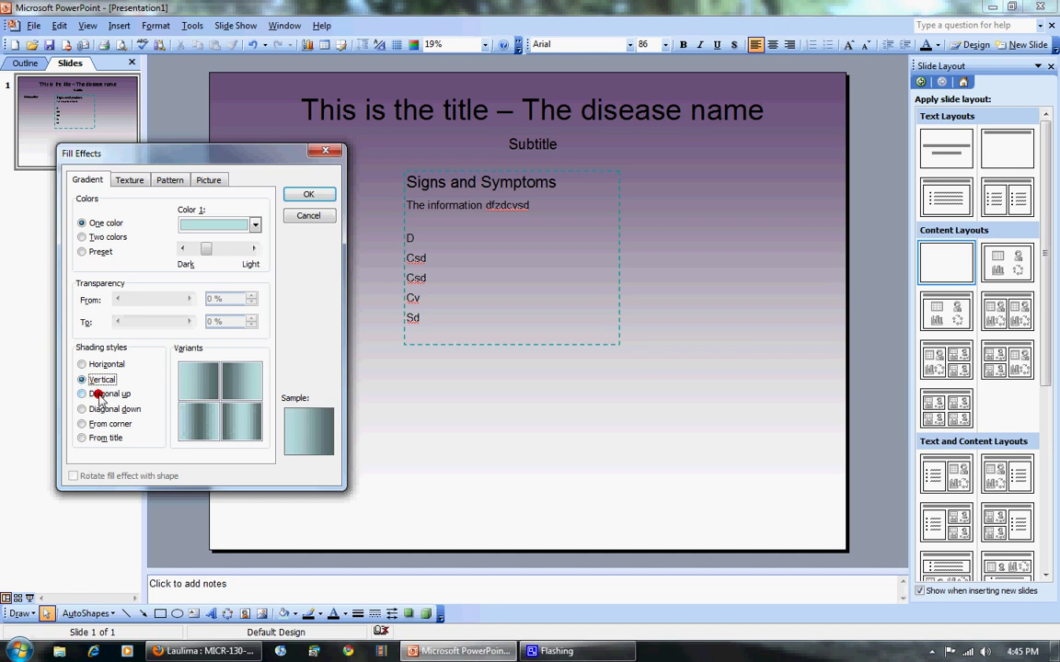
click(97, 393)
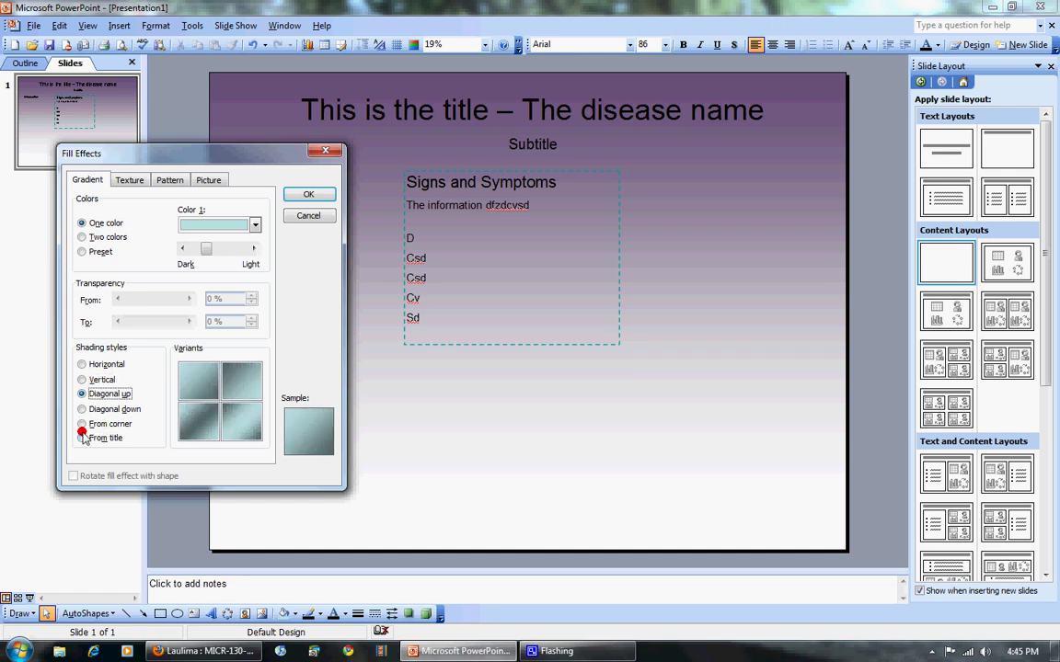
click(83, 438)
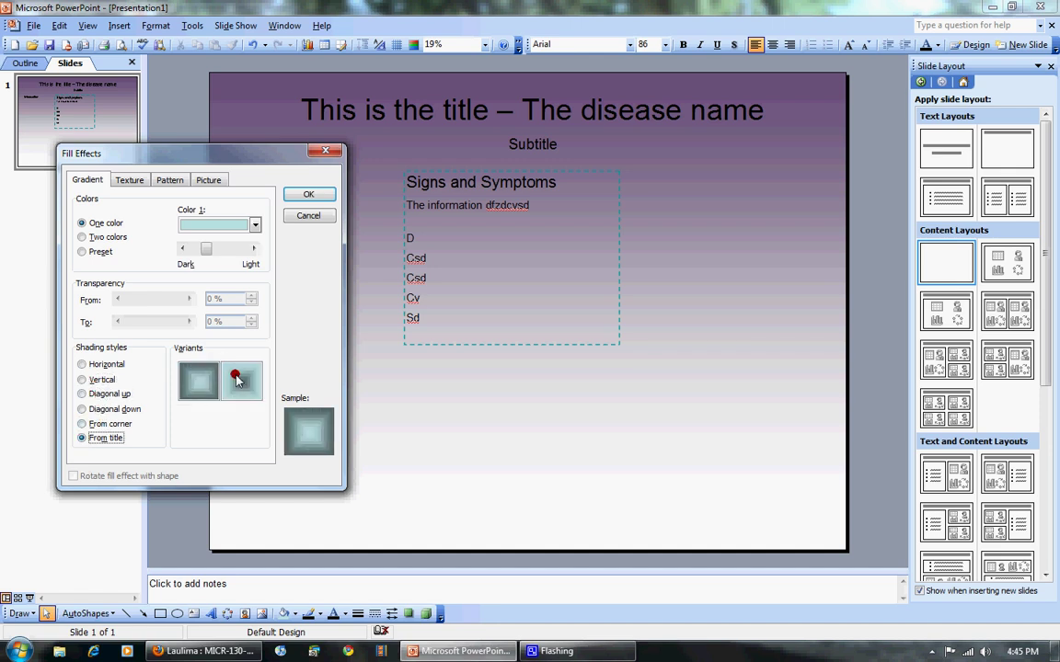
click(310, 194)
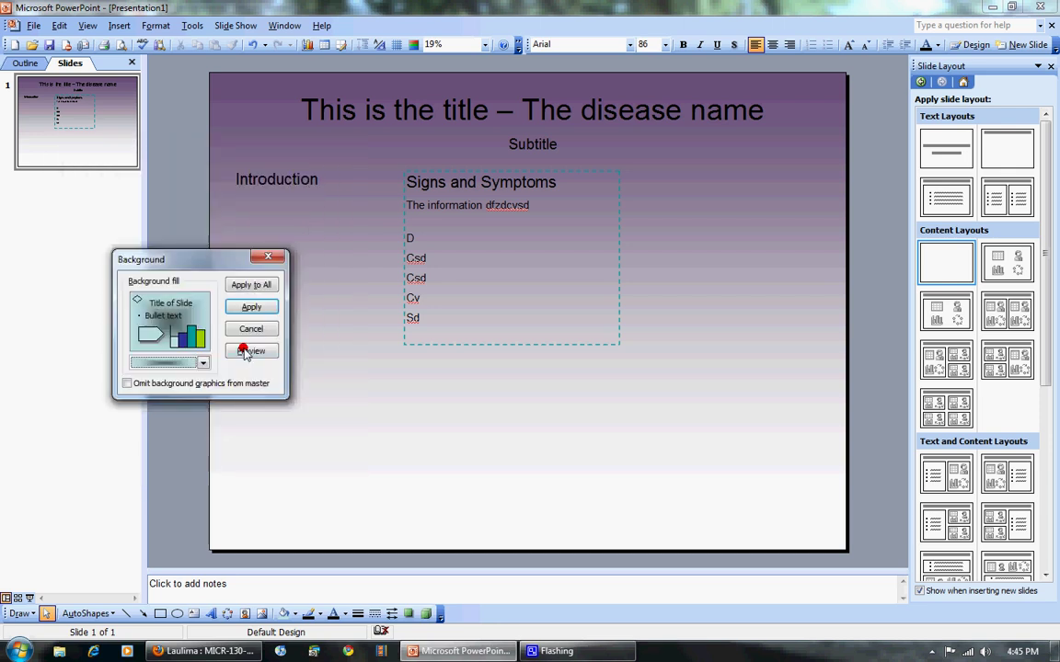
click(246, 352)
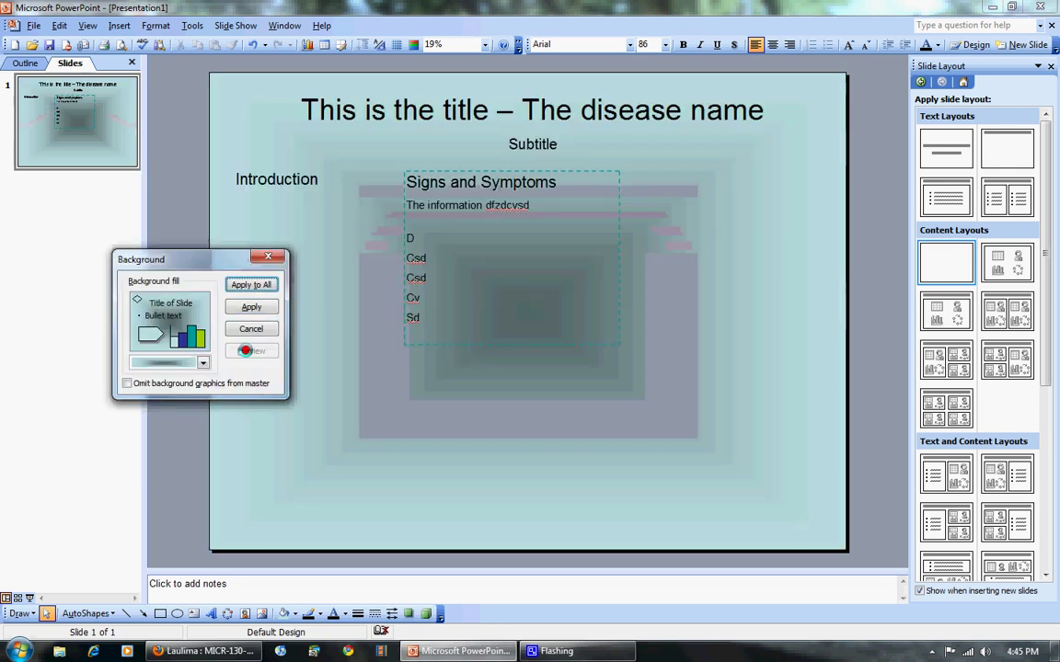
Try the "canucks" picture from My Pictures as the background fill, preview it, and discard the background changes.
click(180, 362)
click(179, 455)
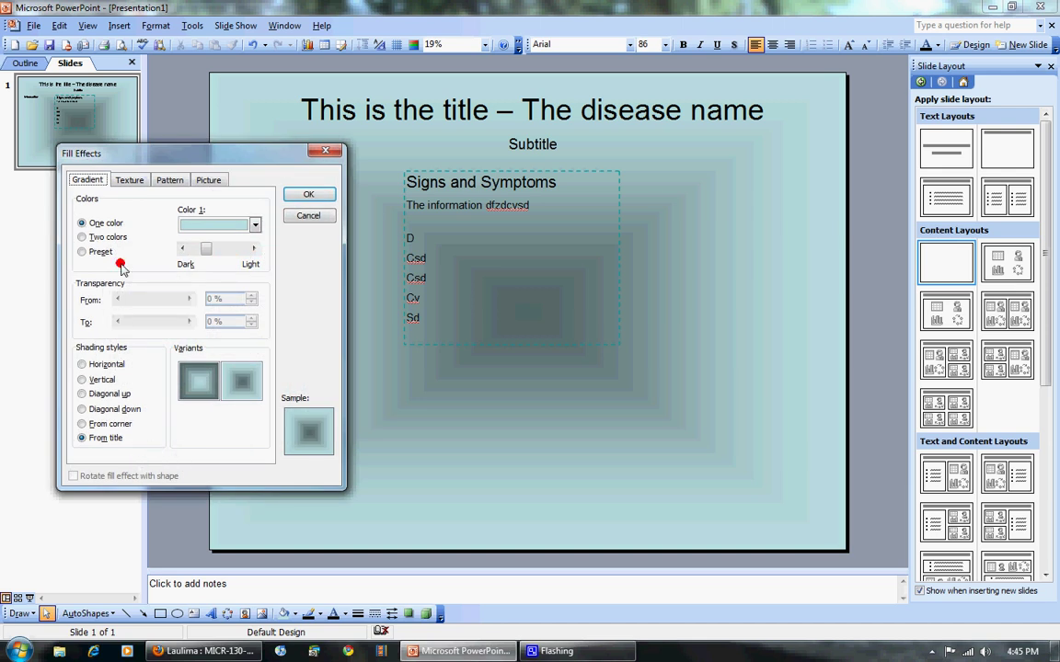
click(210, 181)
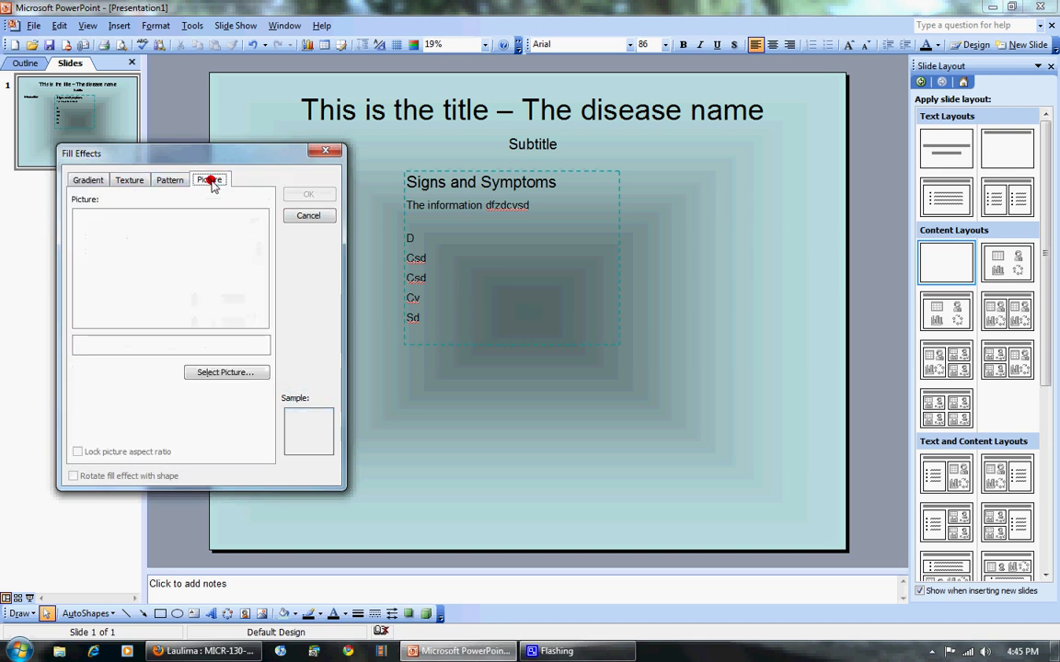
click(225, 372)
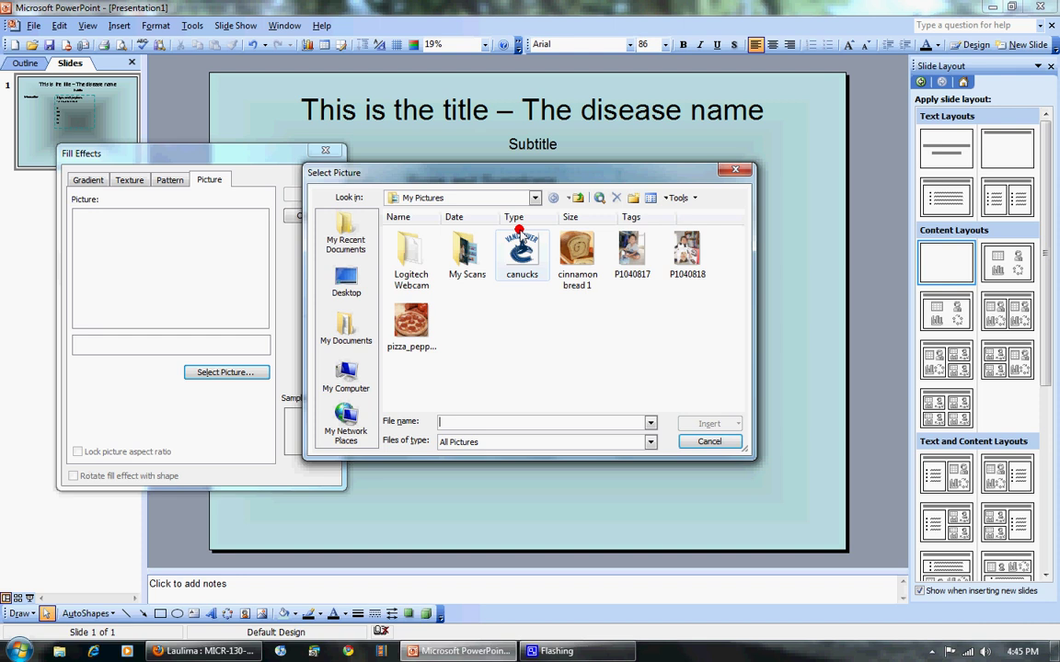
double_click(521, 244)
click(309, 194)
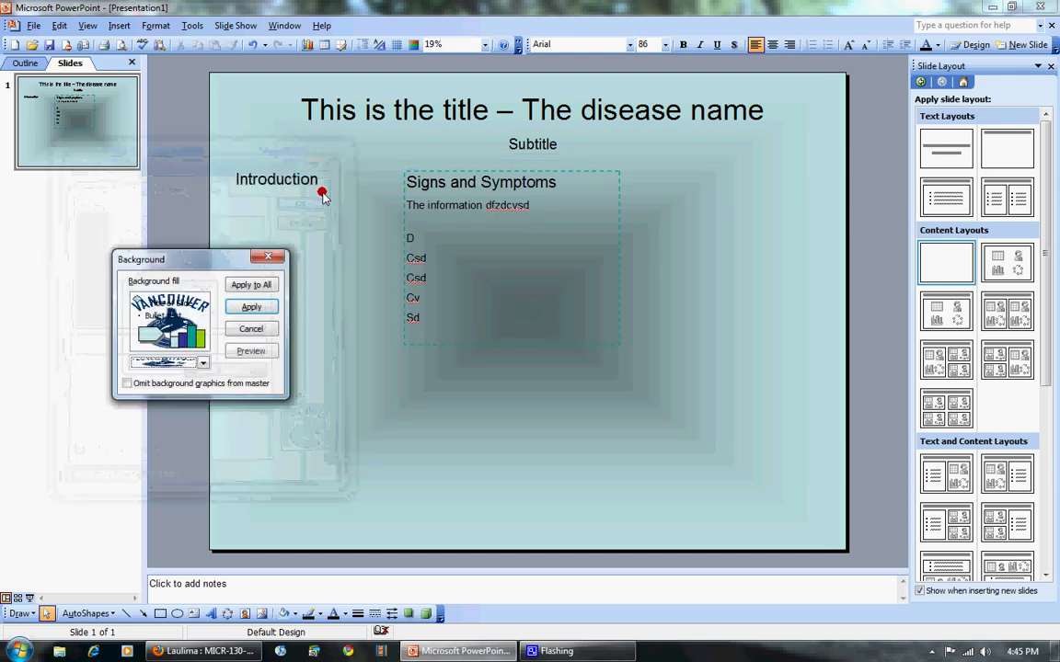
click(250, 350)
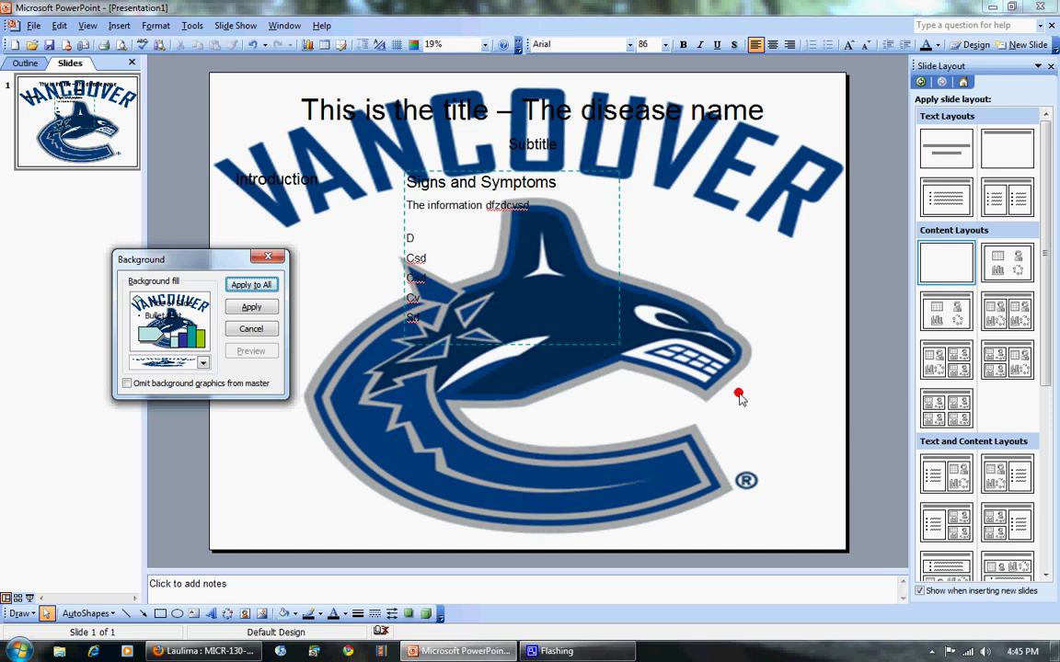
click(267, 257)
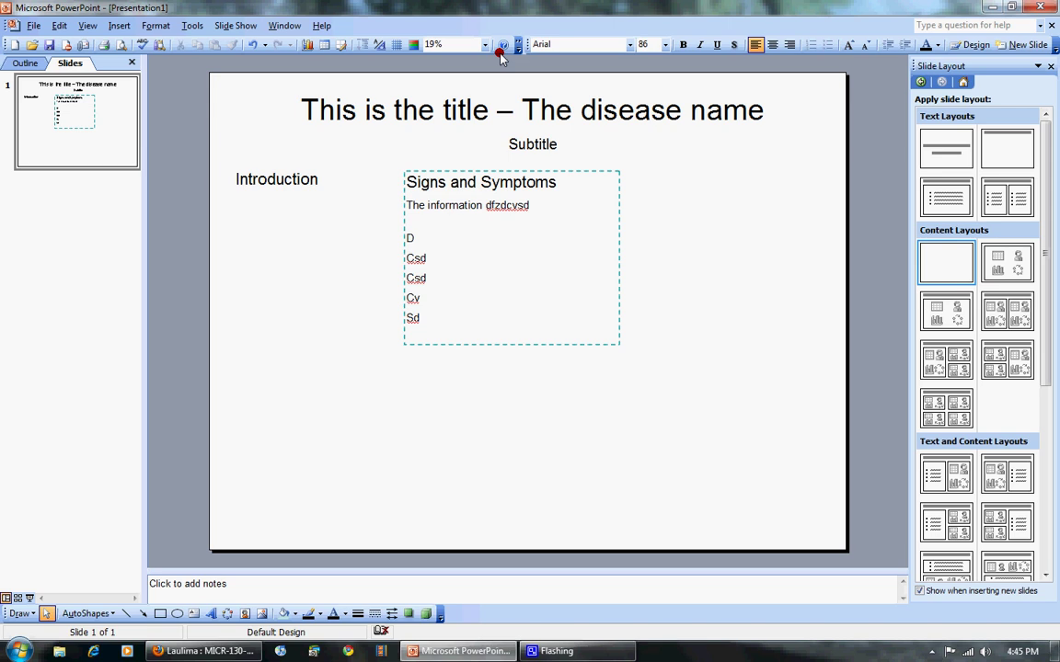
Set the slide background fill to the "Brown marble" texture and preview it on the slide.
right_click(279, 365)
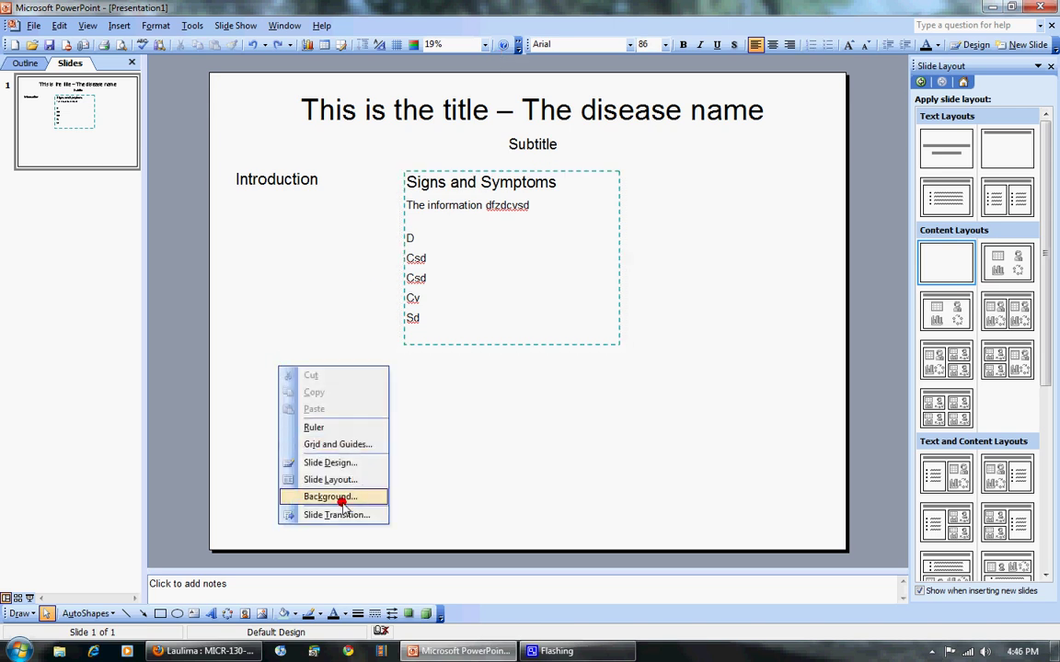
click(340, 498)
click(190, 361)
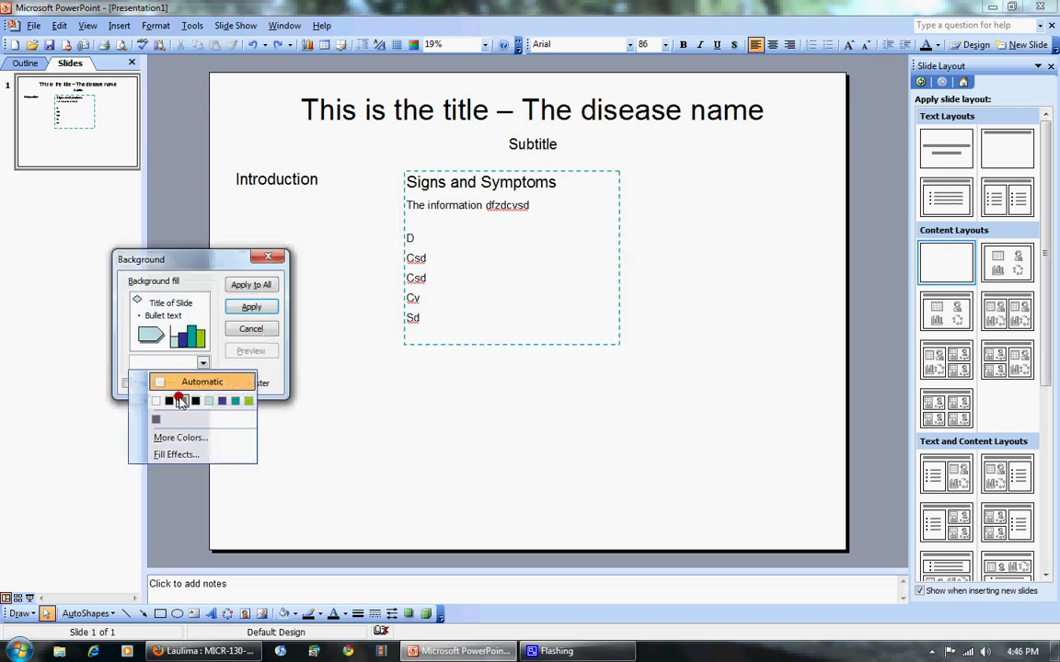
click(187, 455)
click(209, 183)
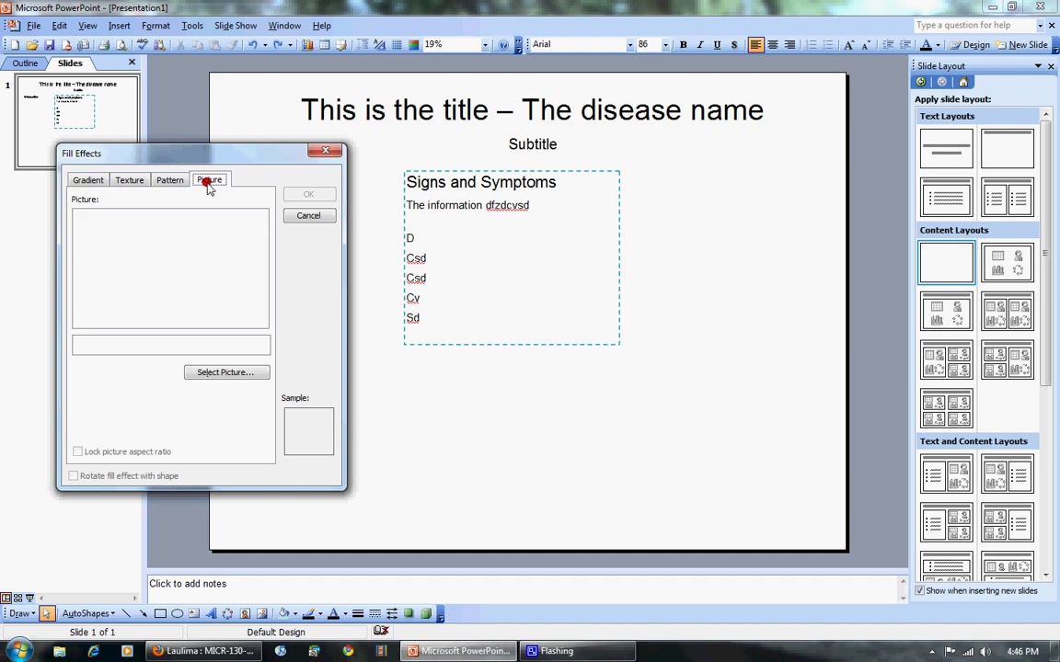
click(128, 180)
click(185, 290)
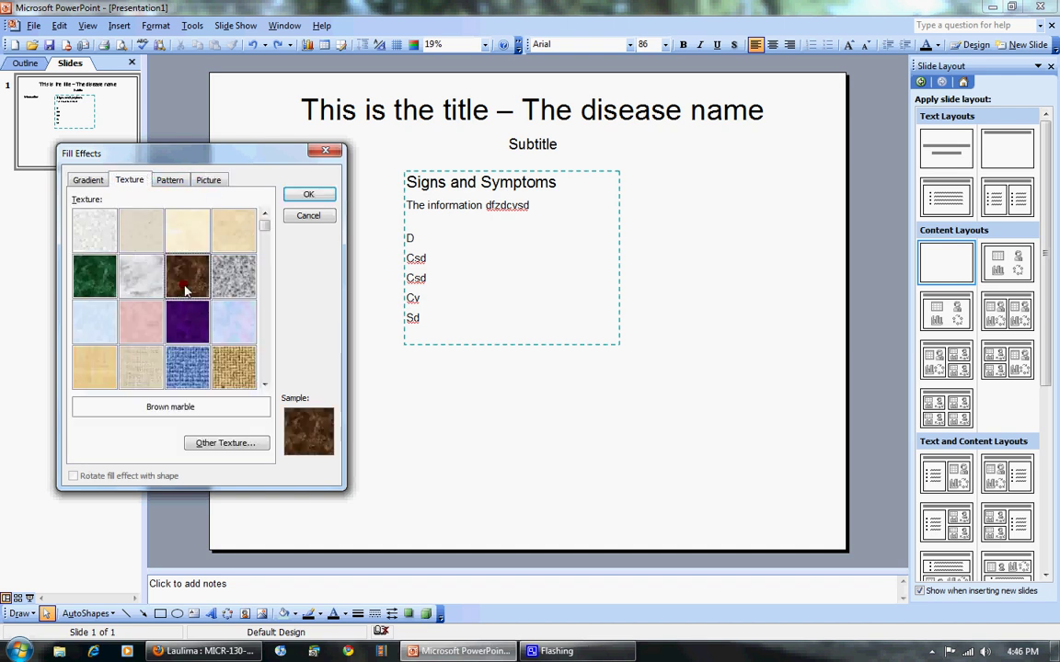
click(308, 195)
click(250, 351)
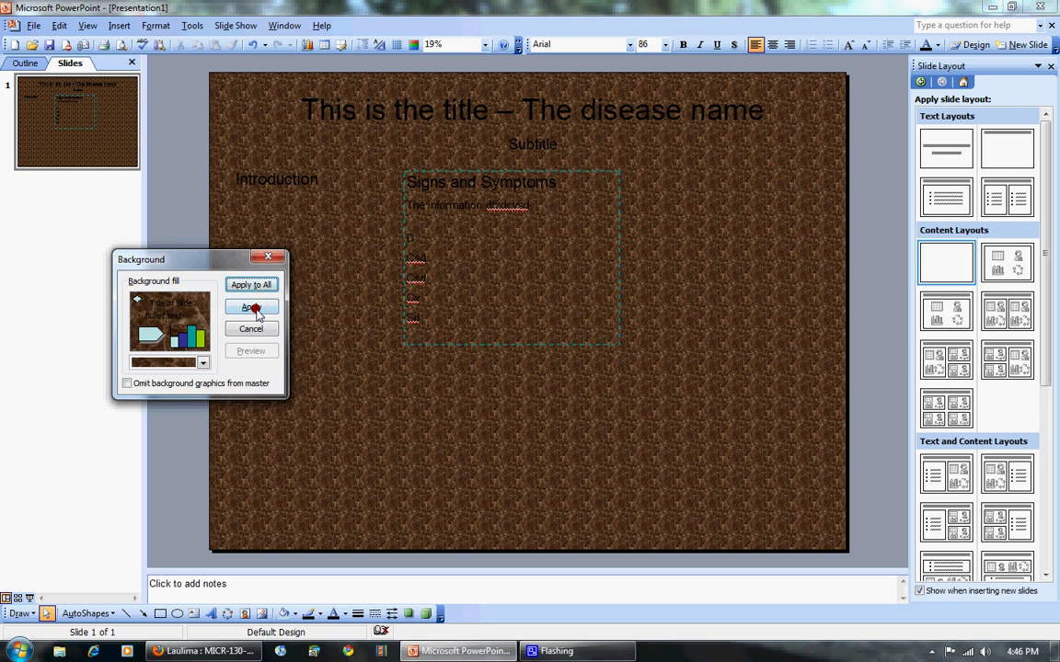
Replace the background fill with the "canucks" picture from My Pictures and apply it to the slide.
click(204, 365)
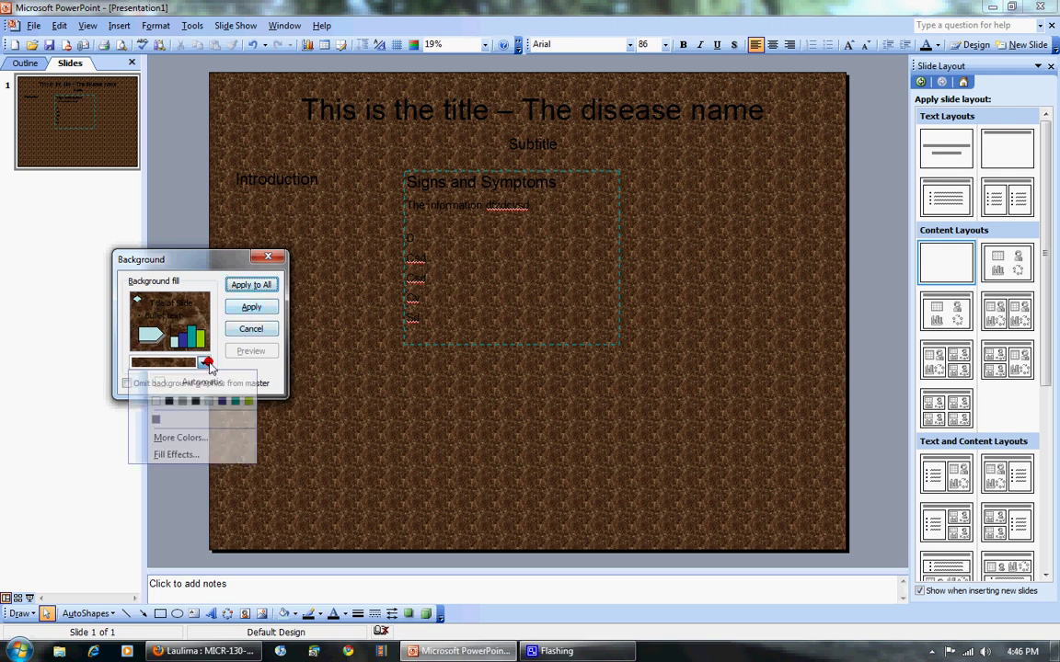
click(183, 453)
click(210, 180)
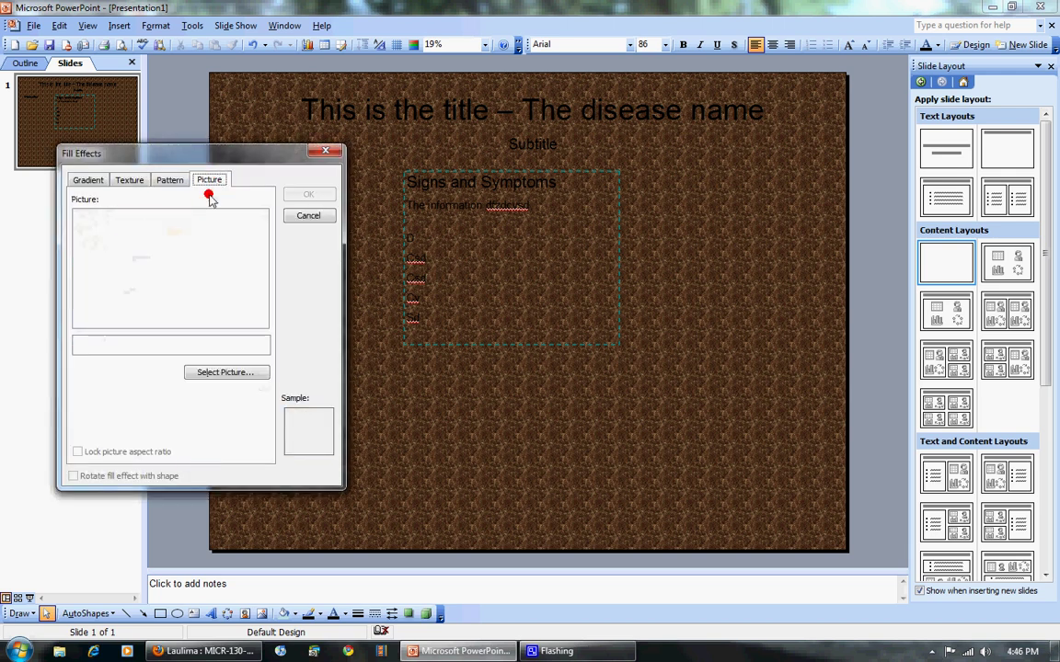
click(241, 372)
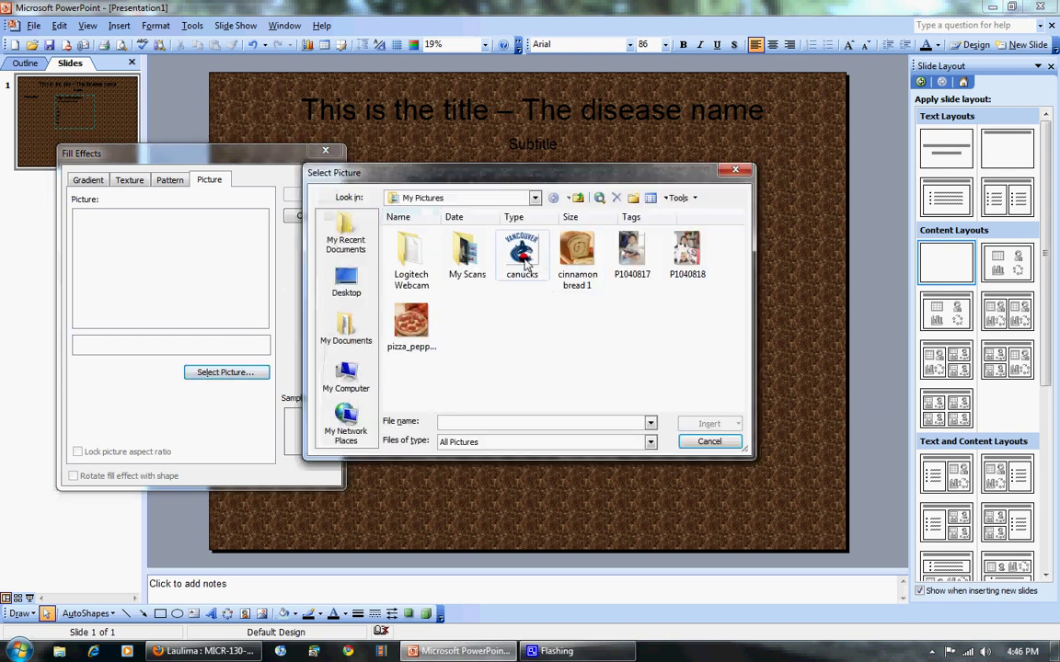
double_click(522, 253)
click(309, 197)
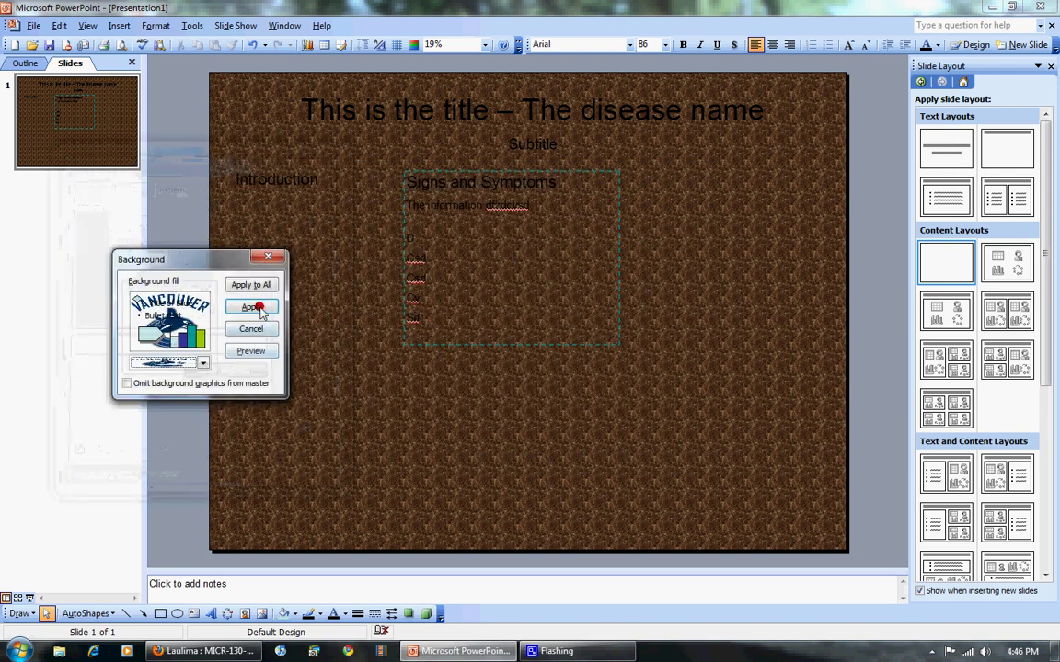
click(252, 307)
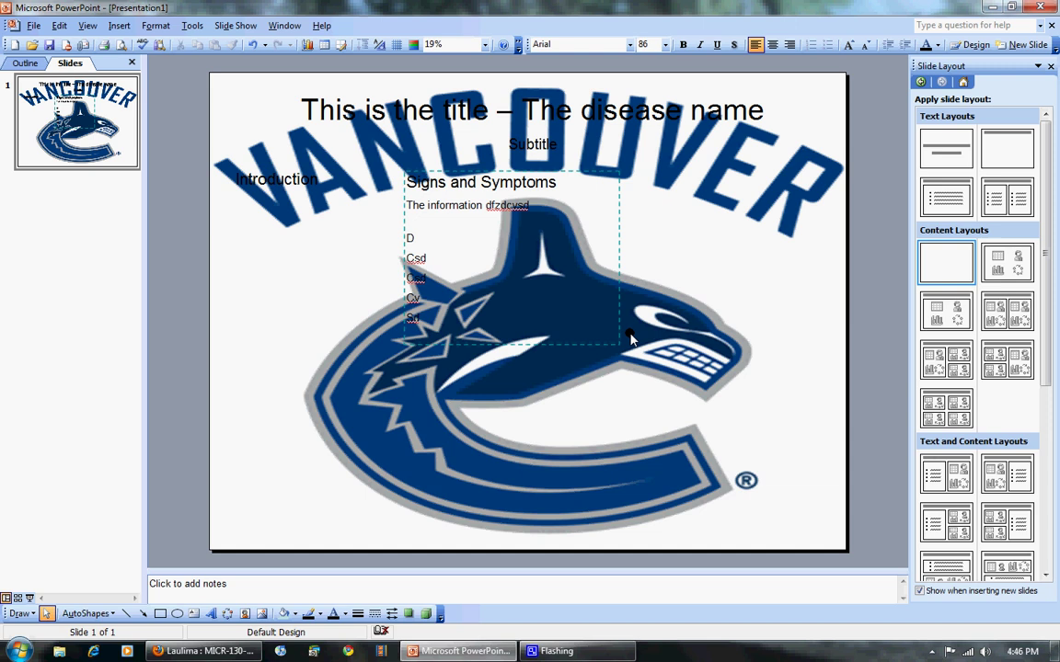
Fill the title and subtitle text box with solid white so its text stands out from the picture.
drag(682, 104, 687, 141)
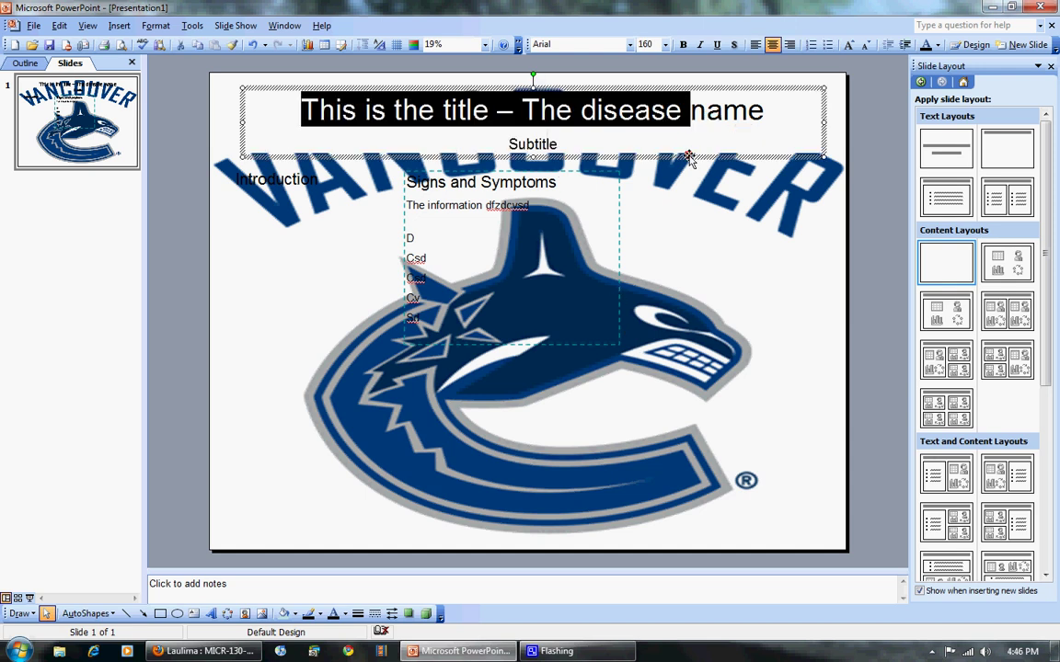
right_click(688, 156)
click(747, 371)
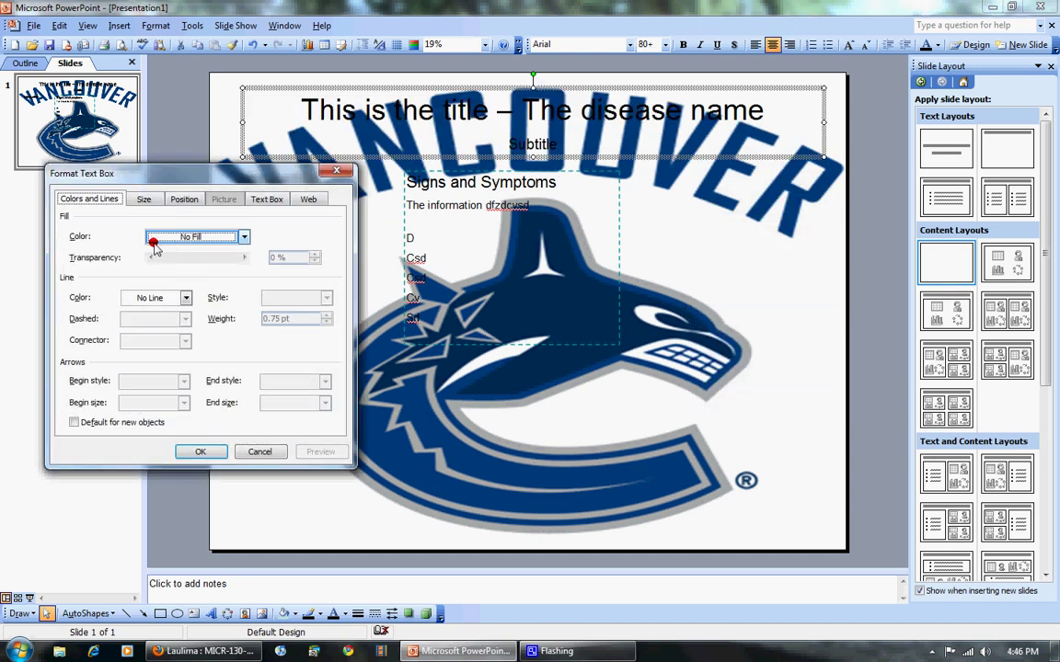
click(154, 241)
click(139, 267)
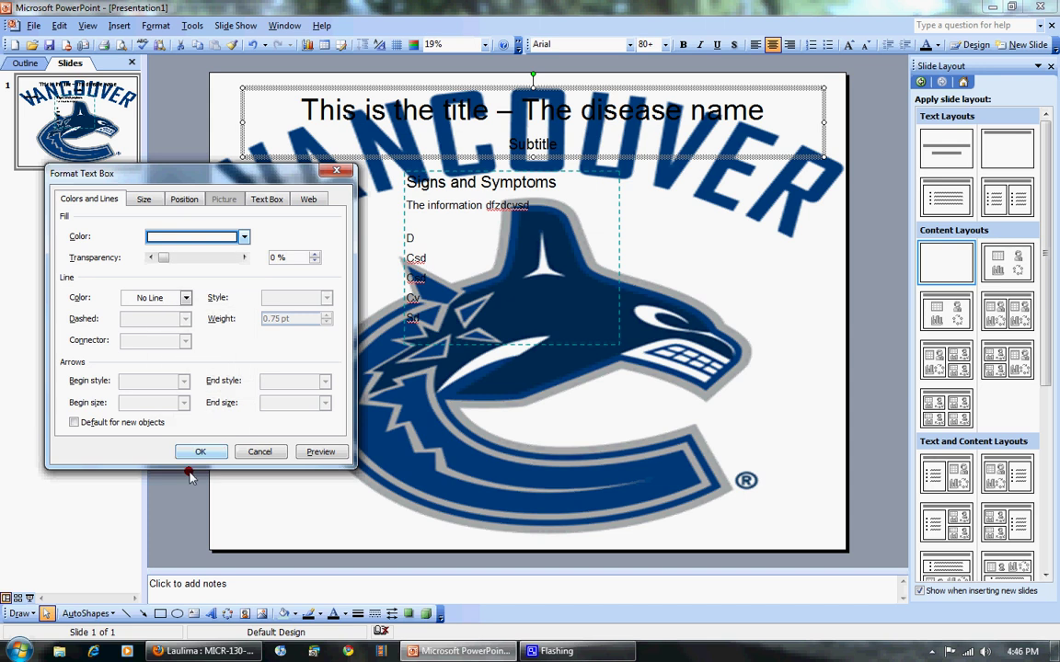
click(195, 450)
click(733, 172)
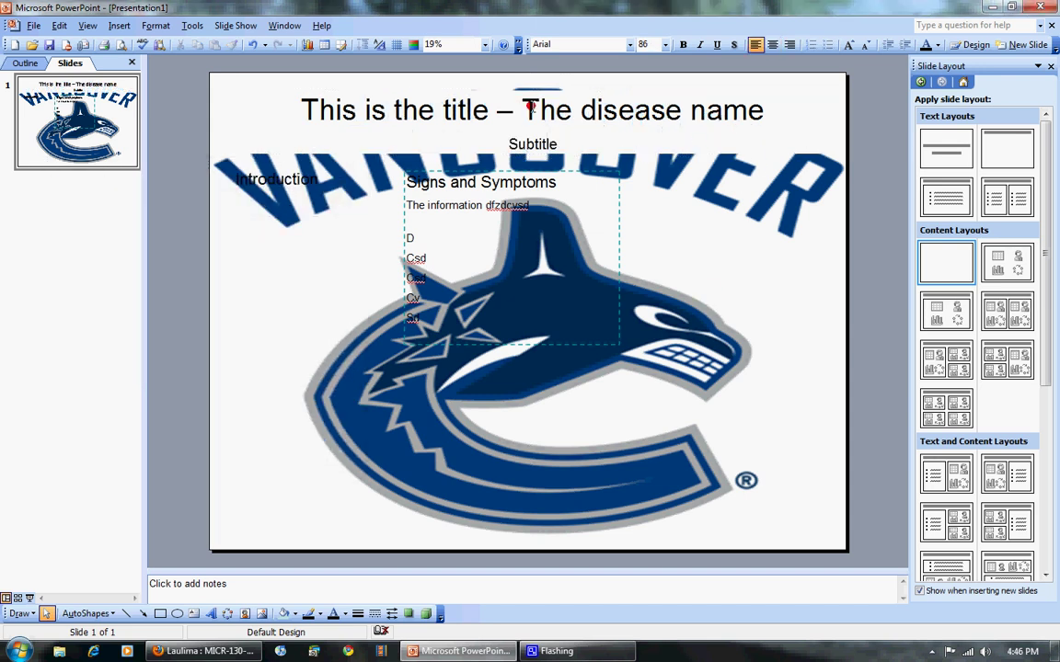
Give the "Signs and Symptoms" text box a solid white fill.
right_click(619, 235)
click(669, 450)
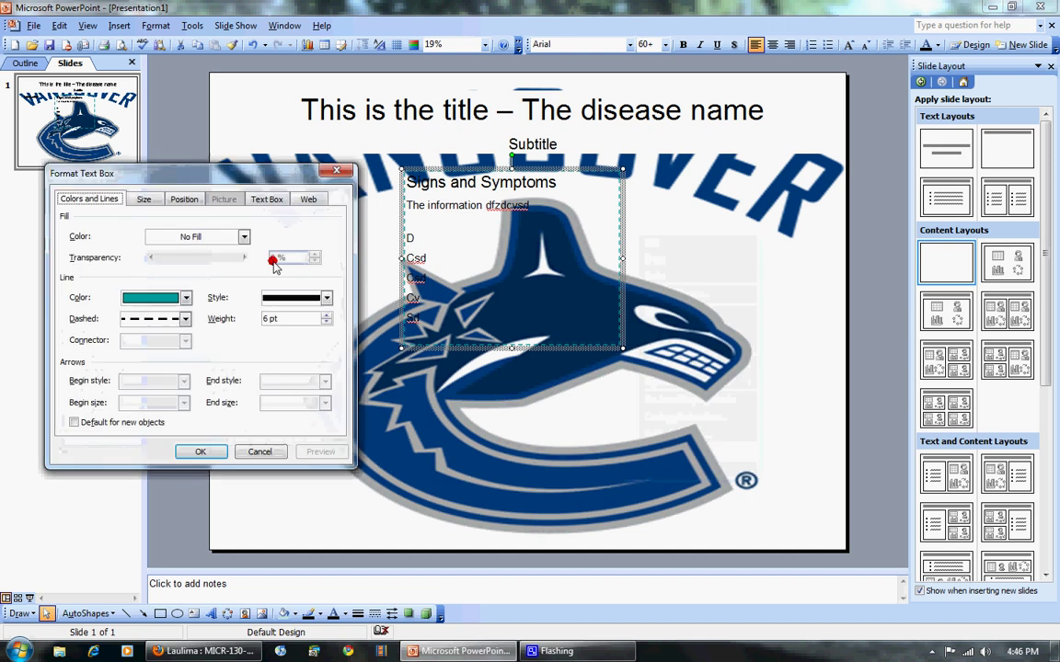
click(158, 237)
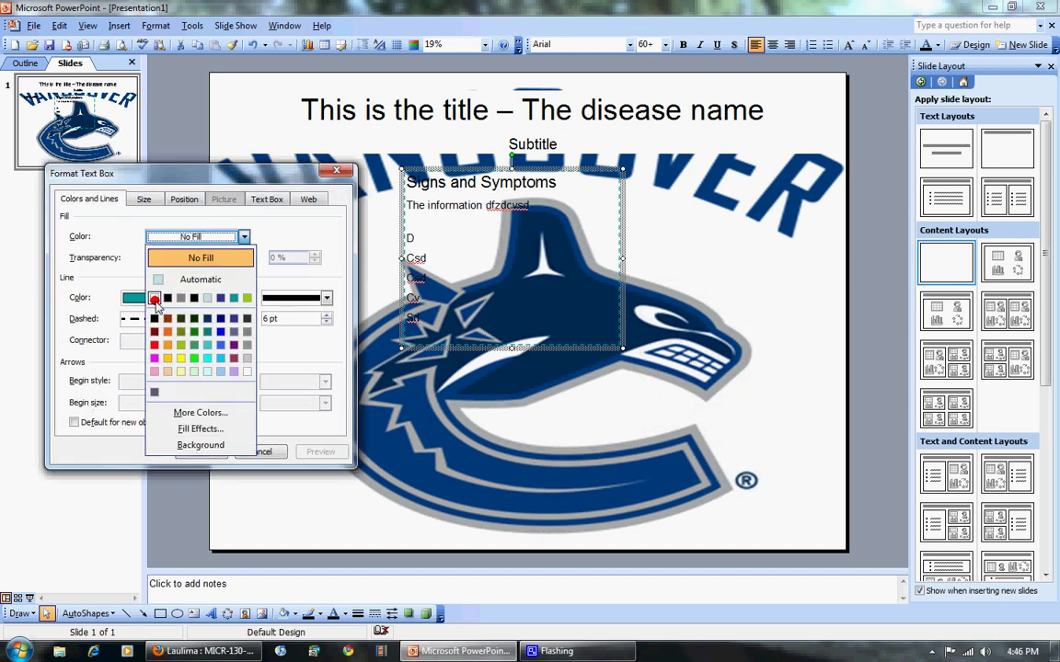
click(154, 298)
click(182, 451)
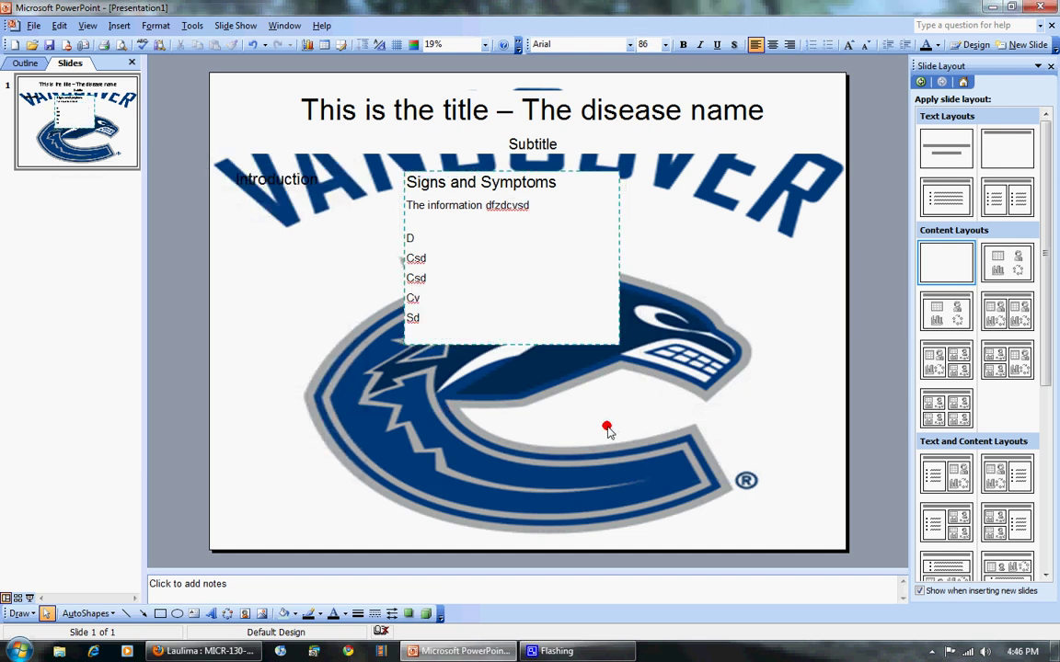